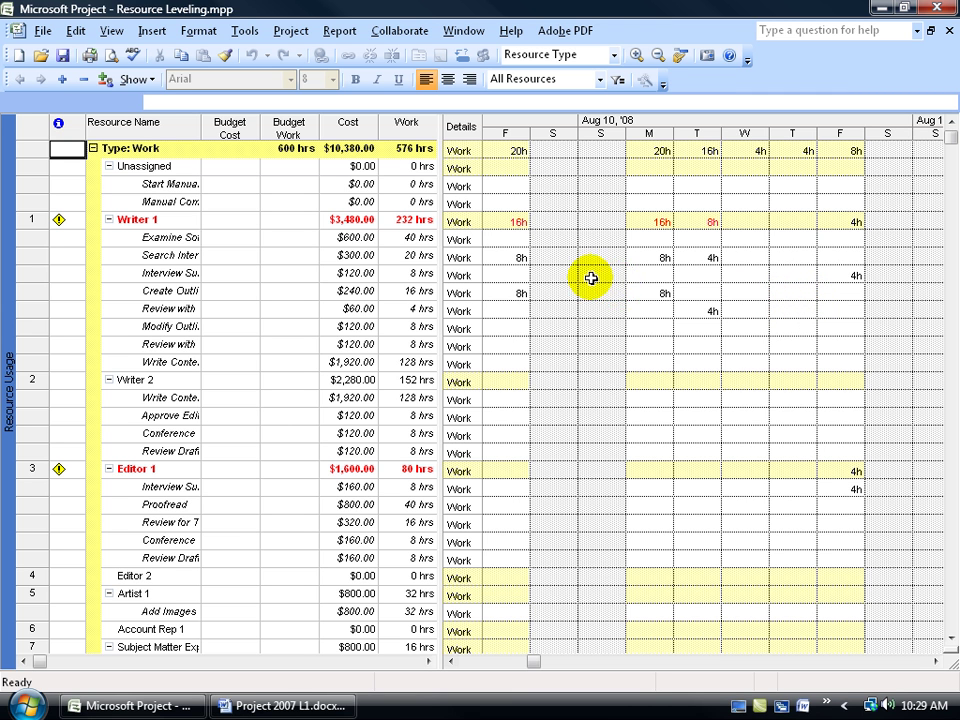
Check the project's start and finish dates in Project Information, closing it unchanged.
click(293, 31)
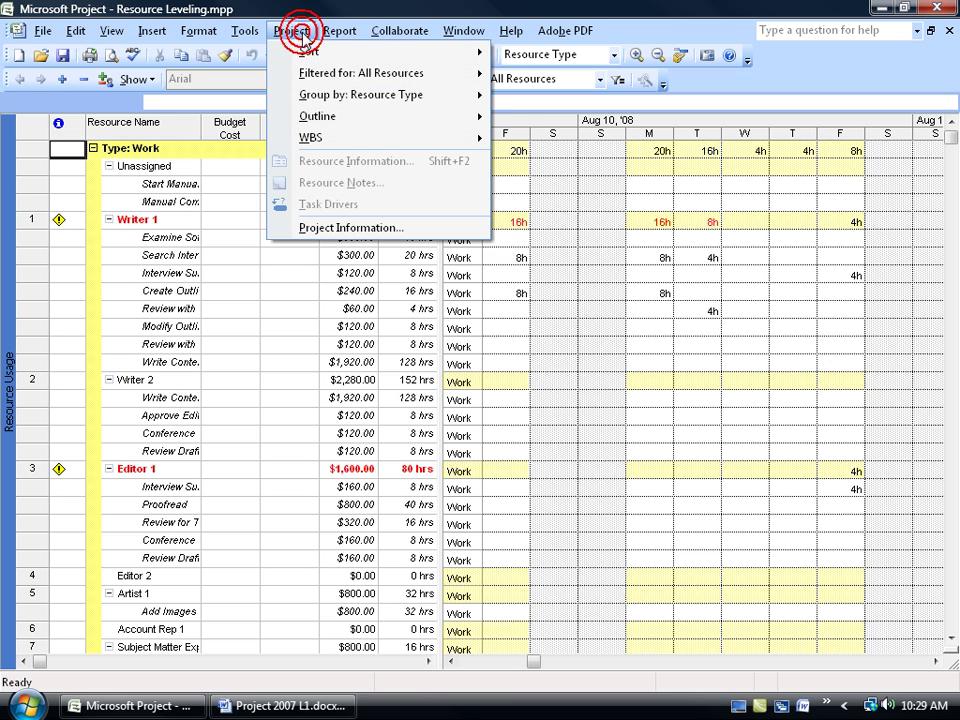
click(328, 225)
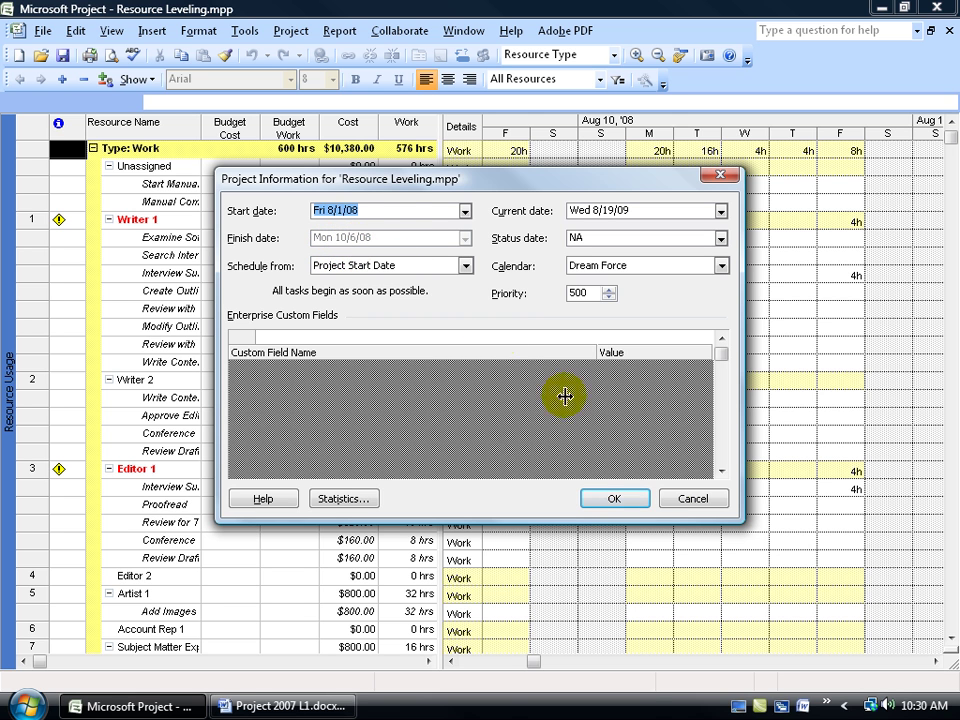
click(692, 497)
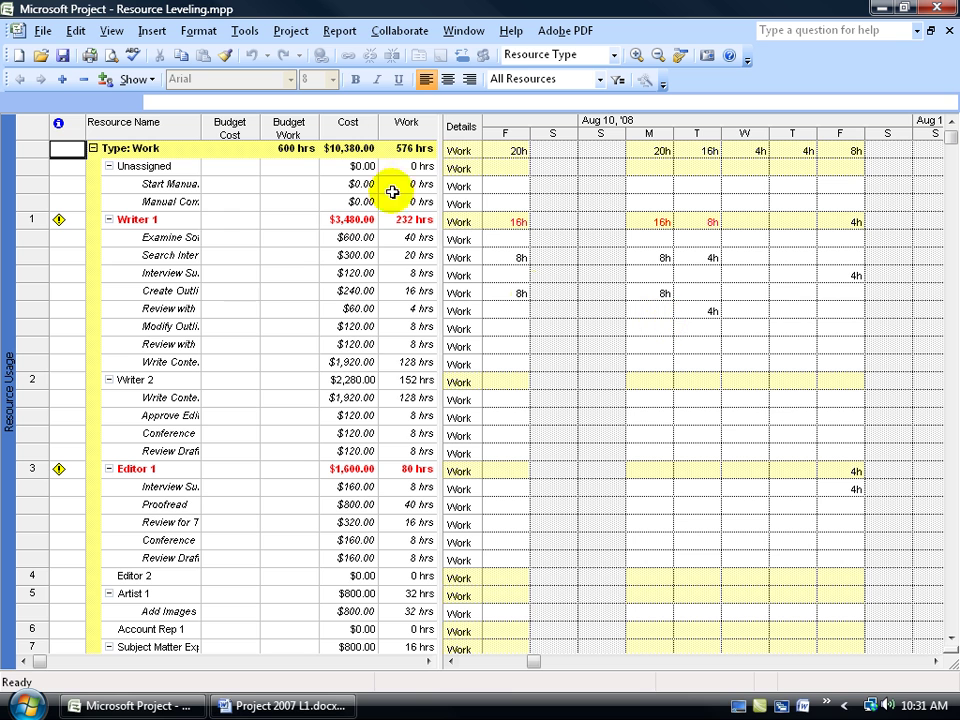
Run Level Now on the entire resource pool to clear Writer 1 and Editor 1 overallocations.
click(244, 31)
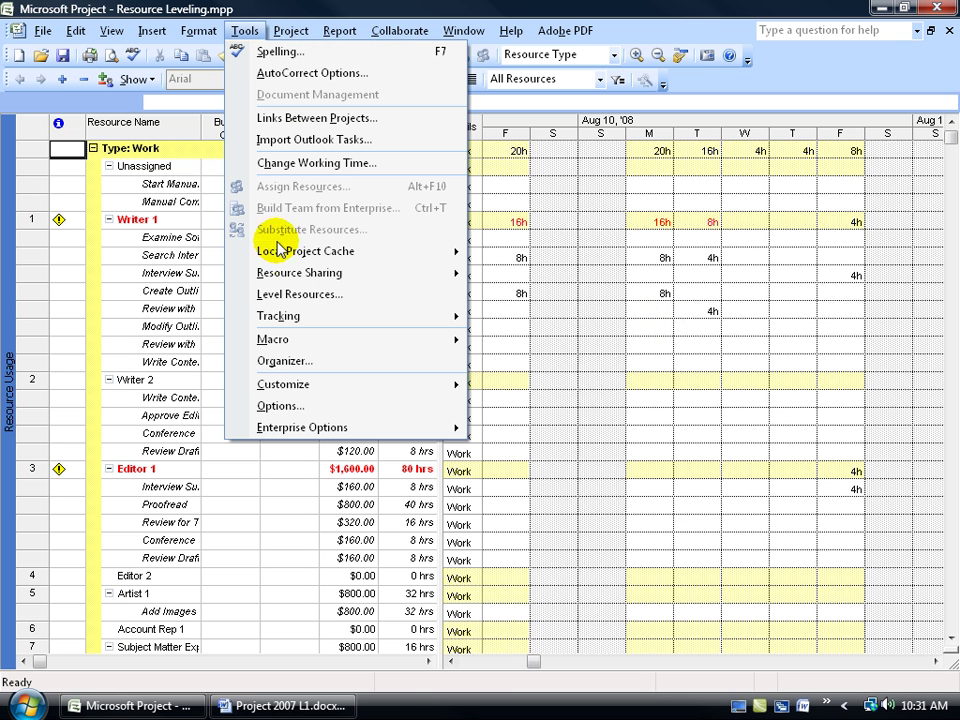
click(276, 296)
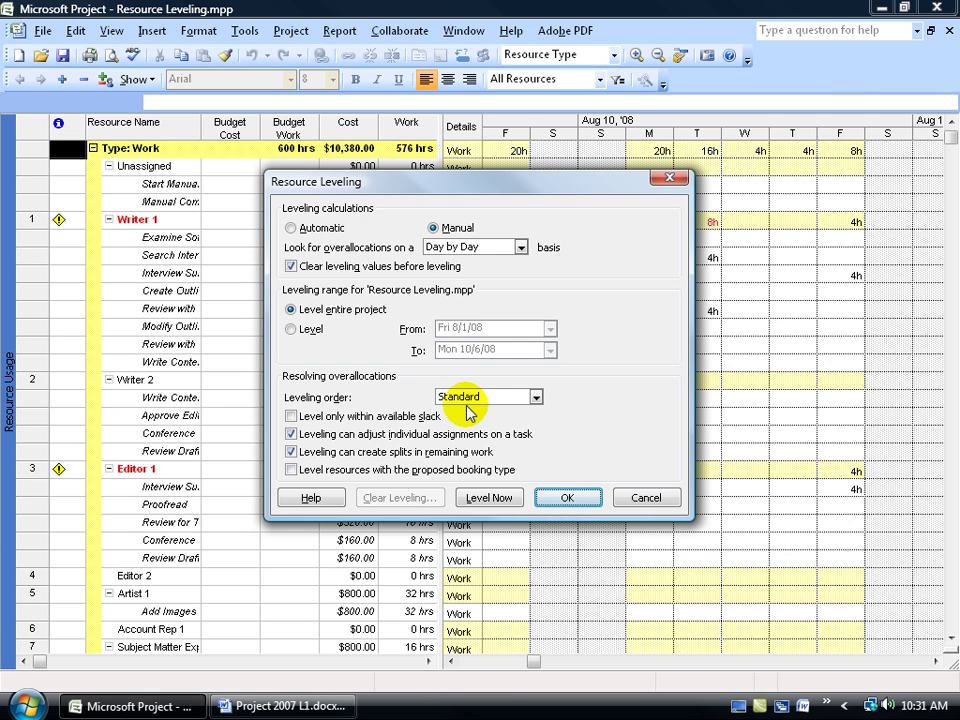
click(503, 499)
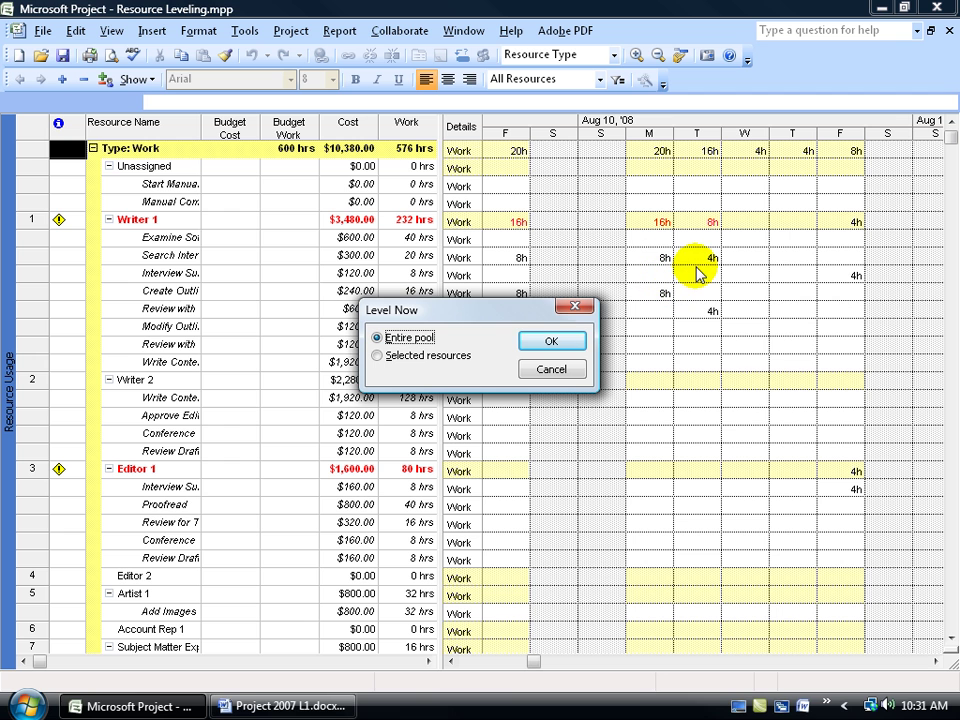
click(556, 343)
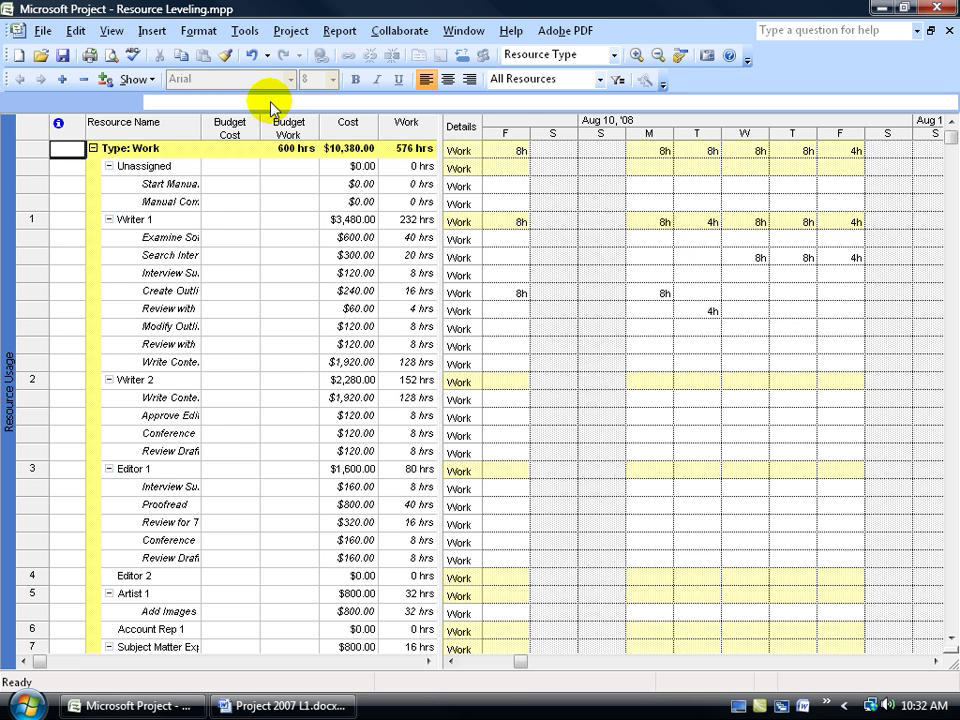
Switch to the Leveling Gantt view from the More Views list.
click(111, 33)
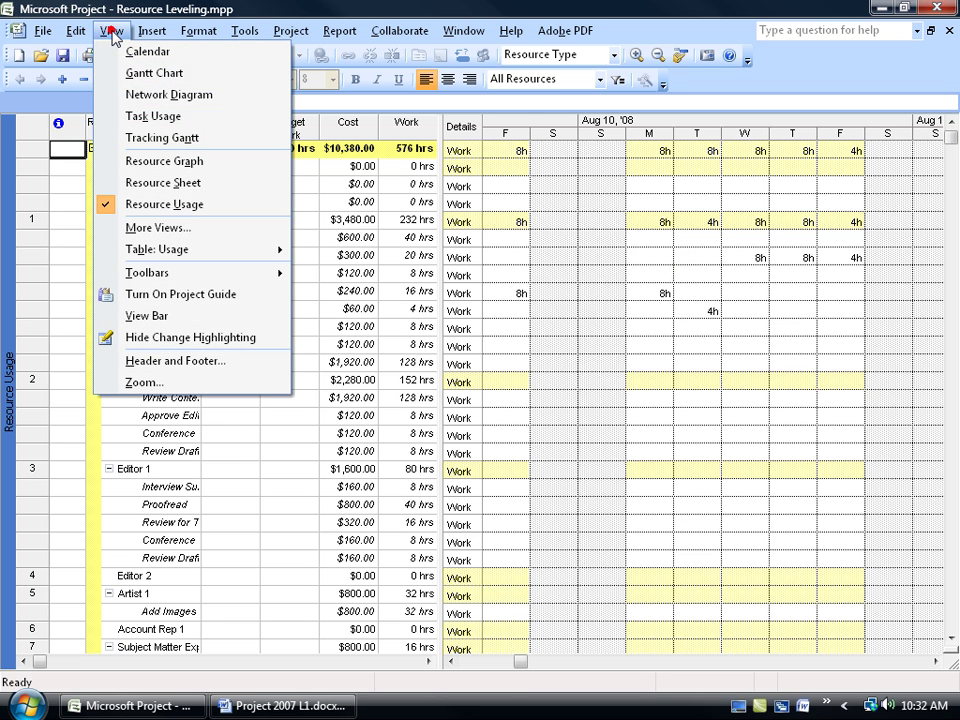
click(140, 230)
click(538, 288)
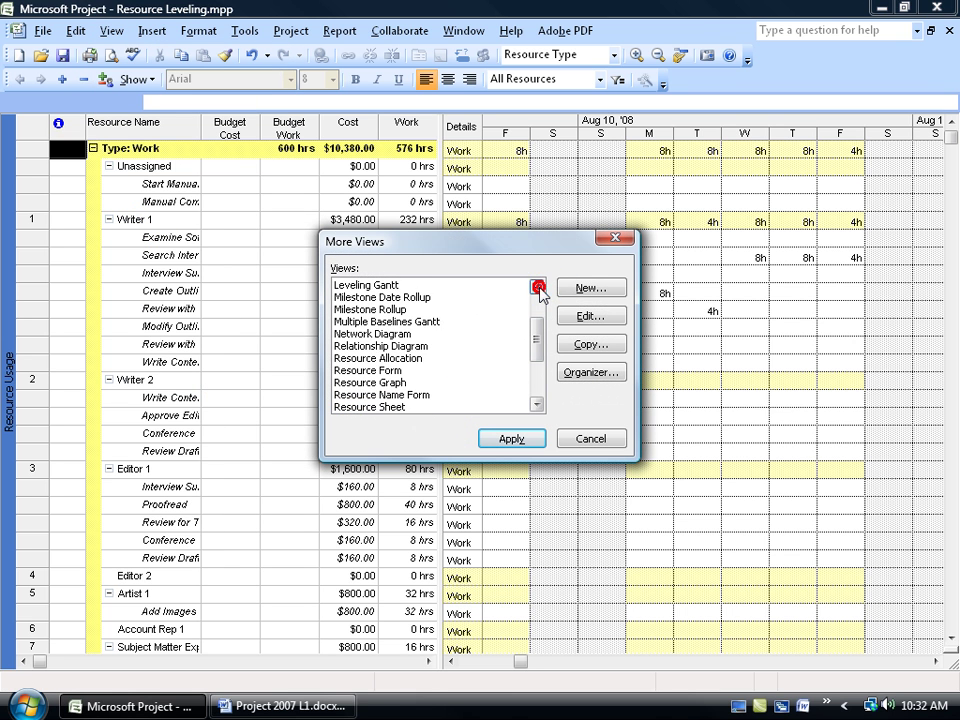
scroll(424, 328, up, 1)
click(370, 333)
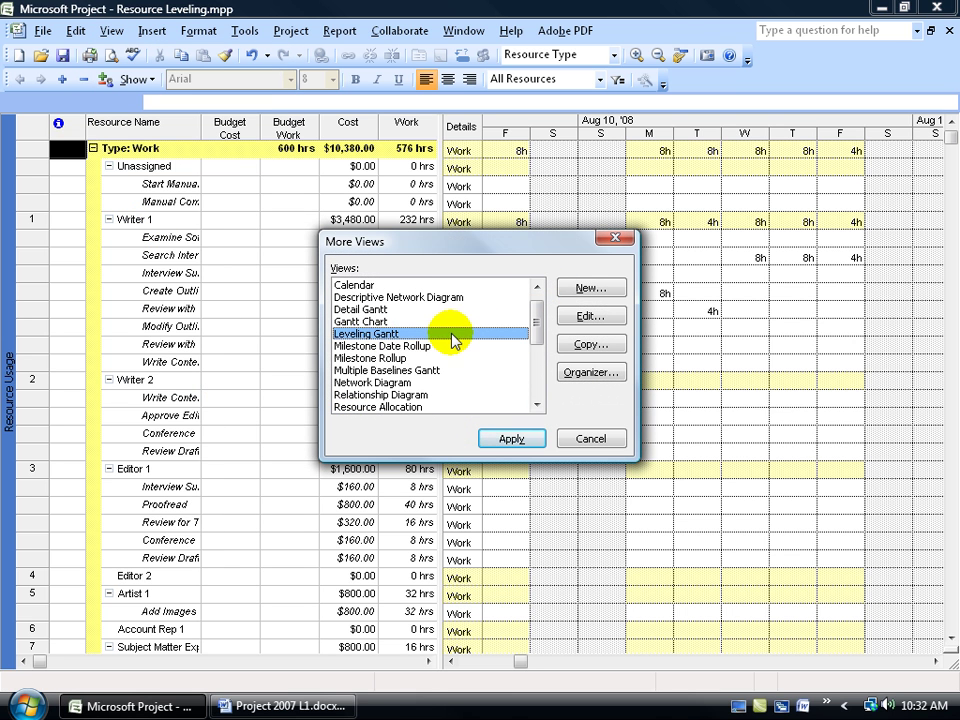
double_click(418, 337)
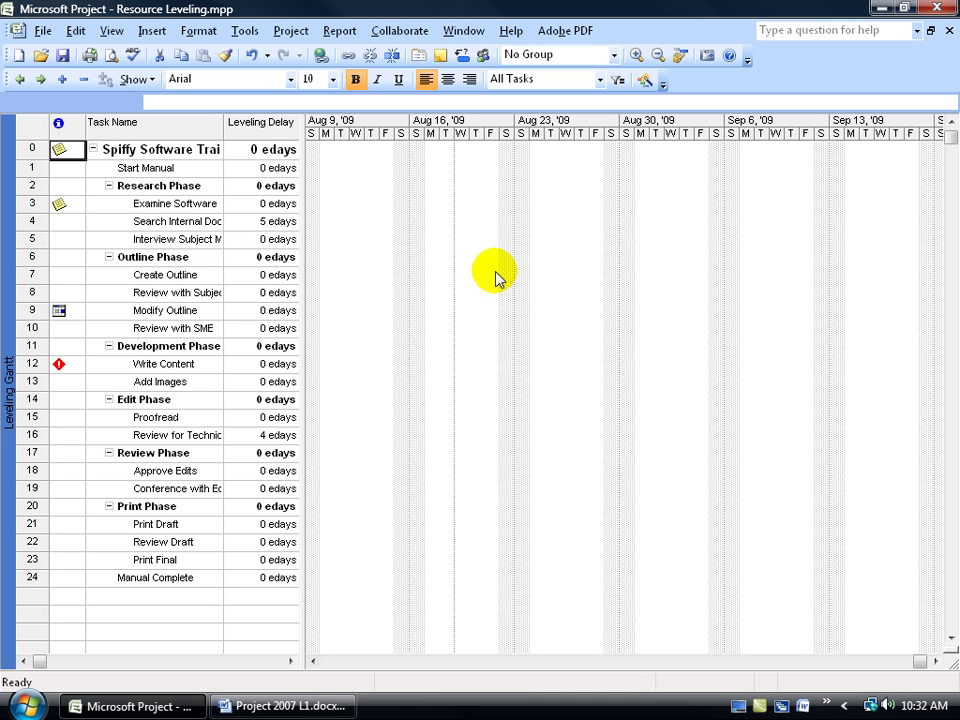
Zoom the timescale to show the entire project.
right_click(459, 123)
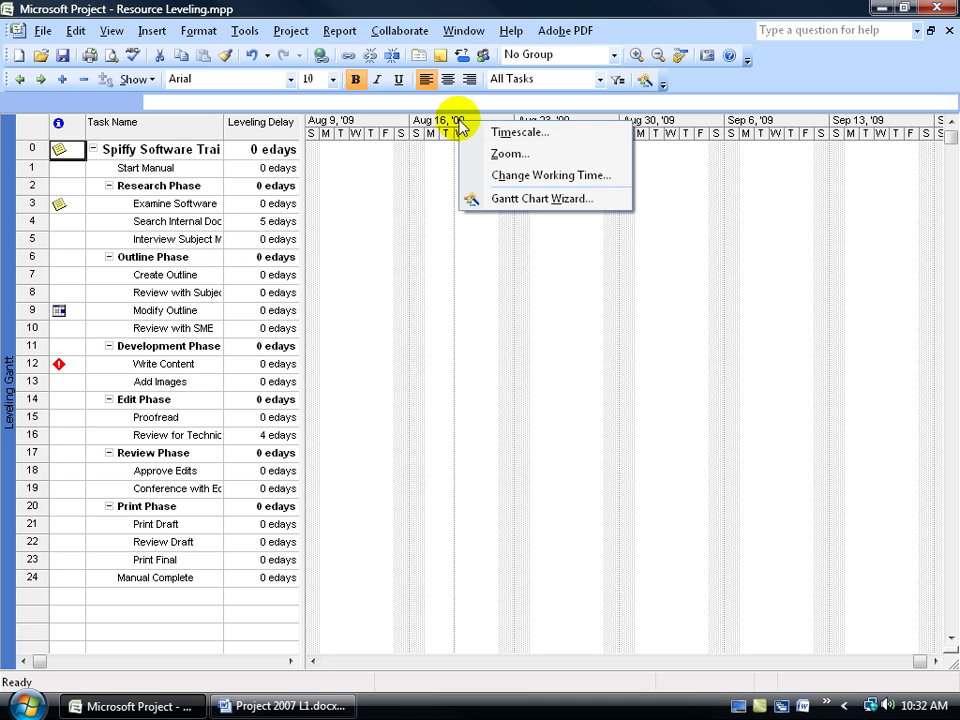
click(496, 154)
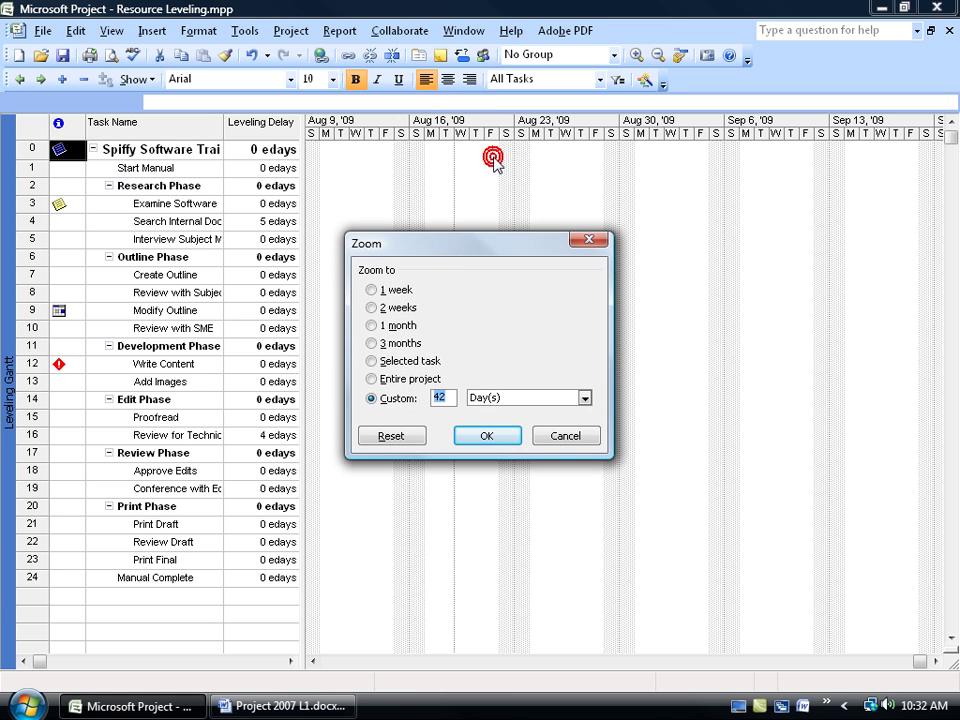
click(405, 379)
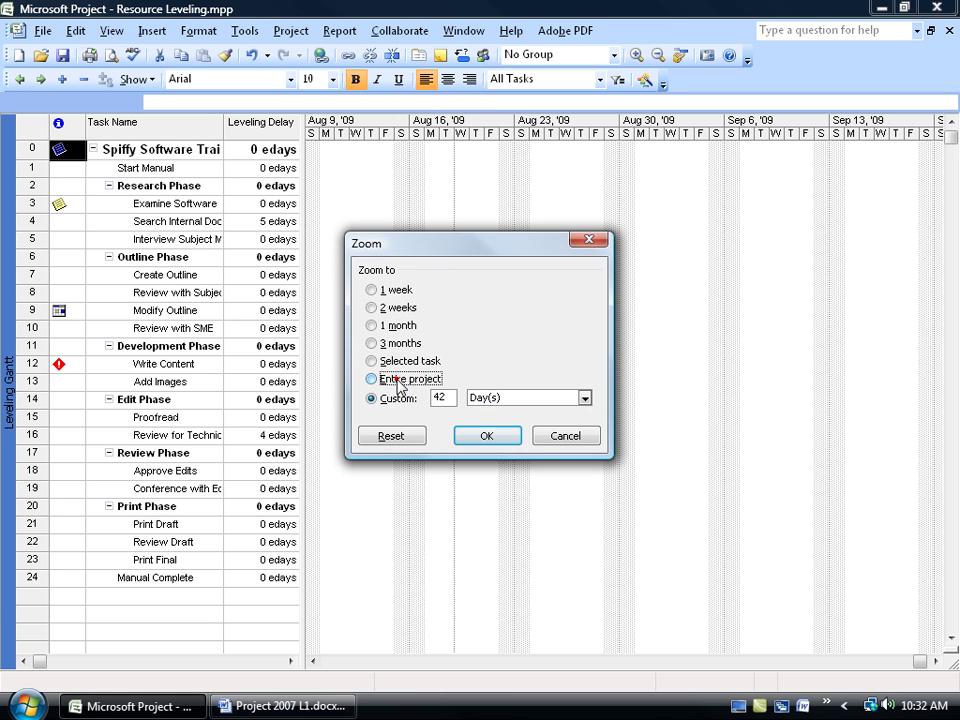
click(486, 435)
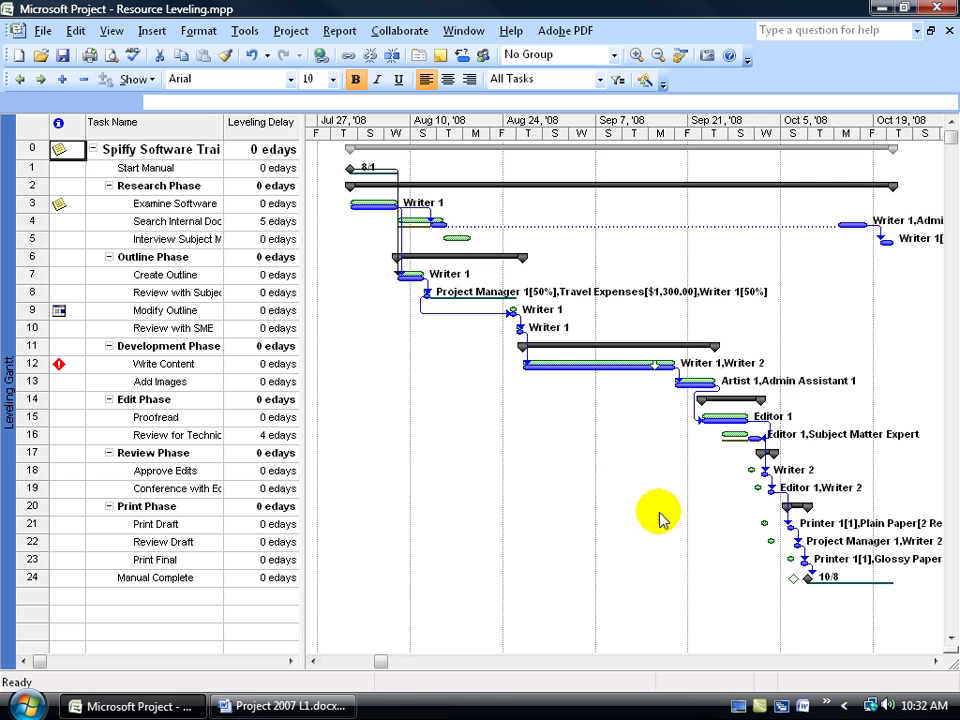
click(937, 661)
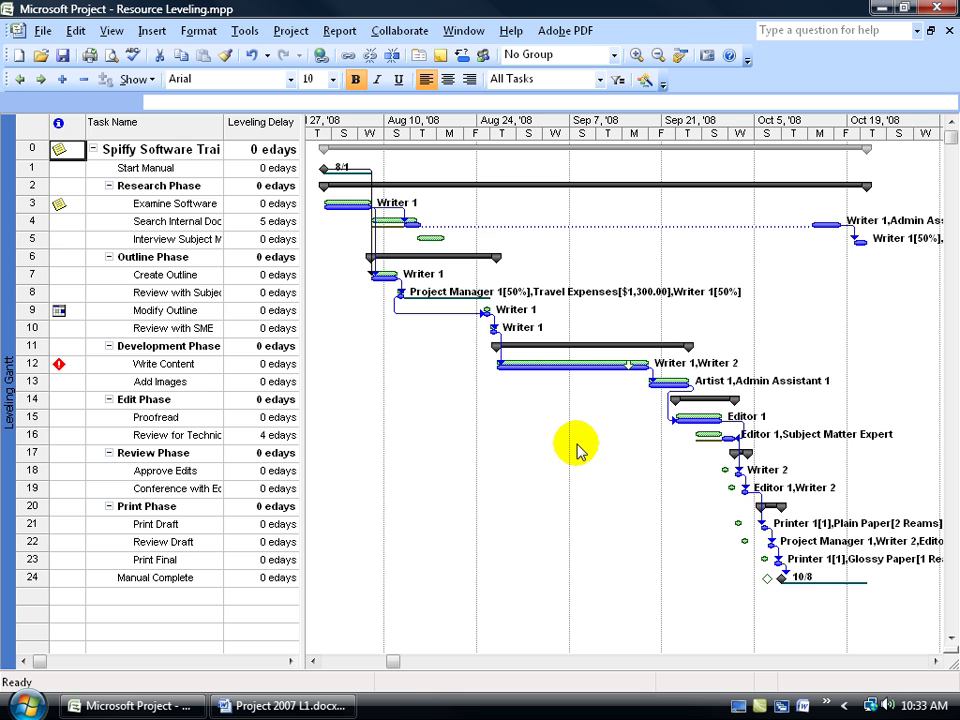
click(300, 30)
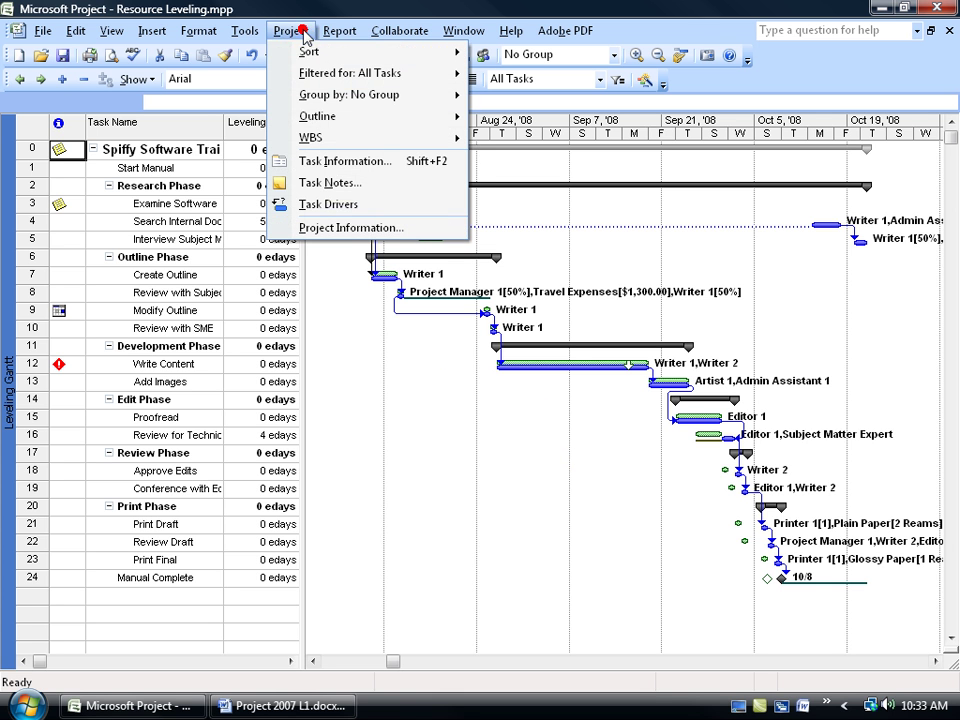
click(345, 227)
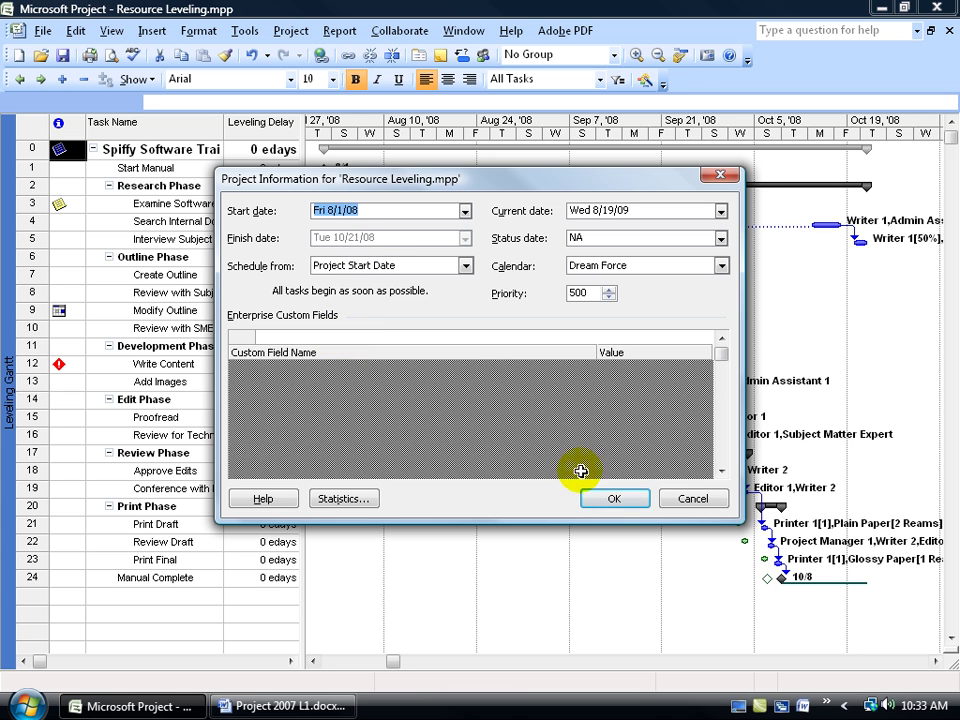
click(690, 497)
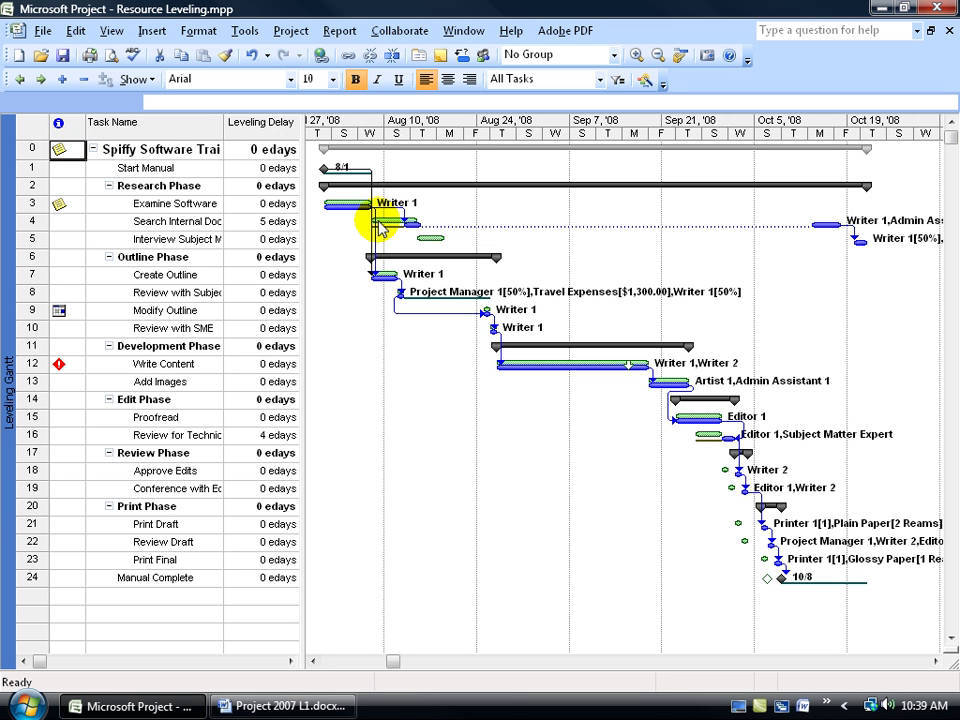
mouse_move(380, 228)
mouse_down()
mouse_move(412, 231)
mouse_move(381, 223)
mouse_move(408, 234)
mouse_move(407, 222)
mouse_move(388, 229)
mouse_up()
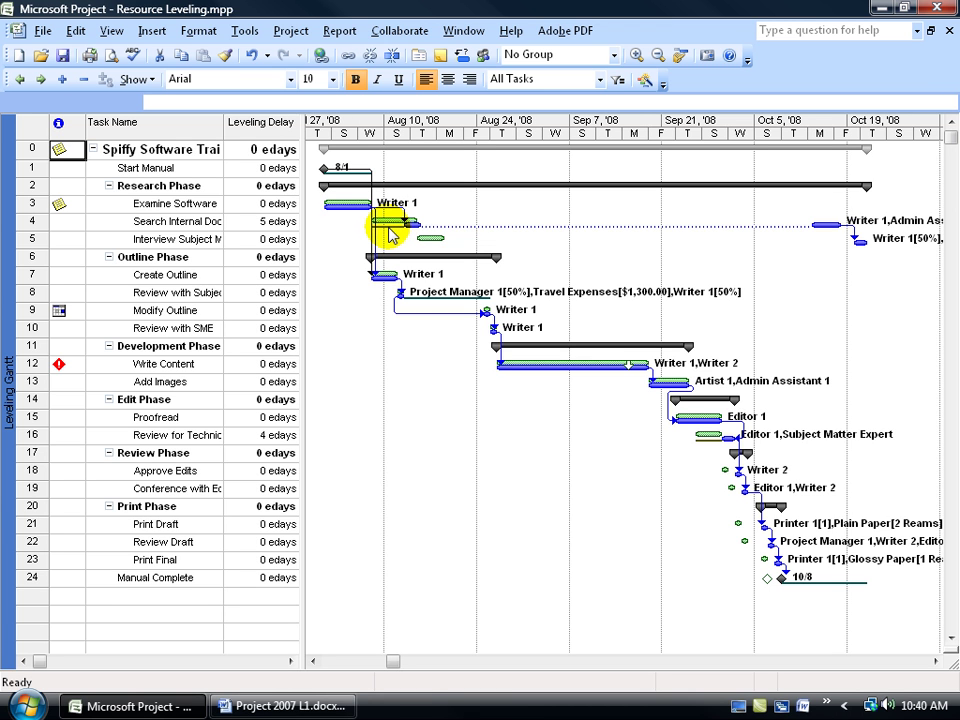
drag(390, 235, 386, 221)
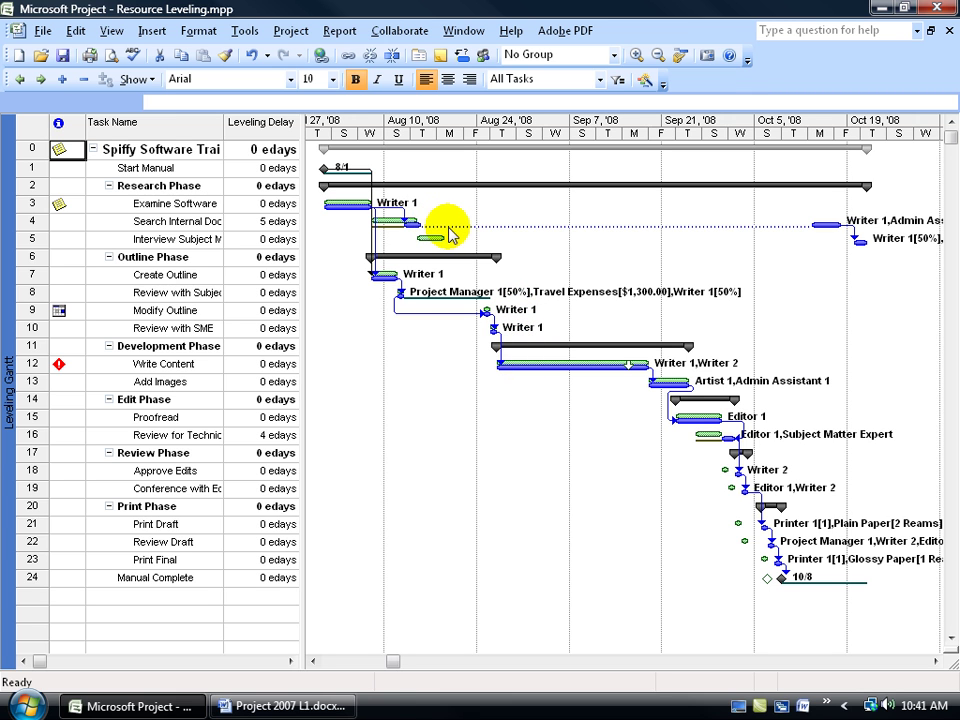
mouse_move(814, 235)
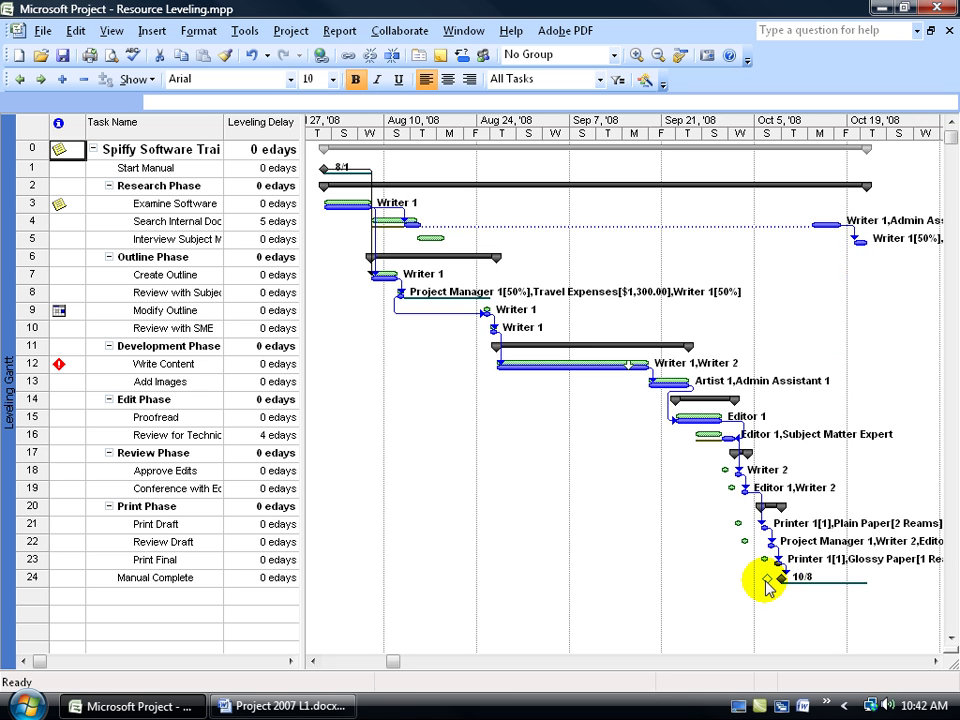
mouse_move(768, 585)
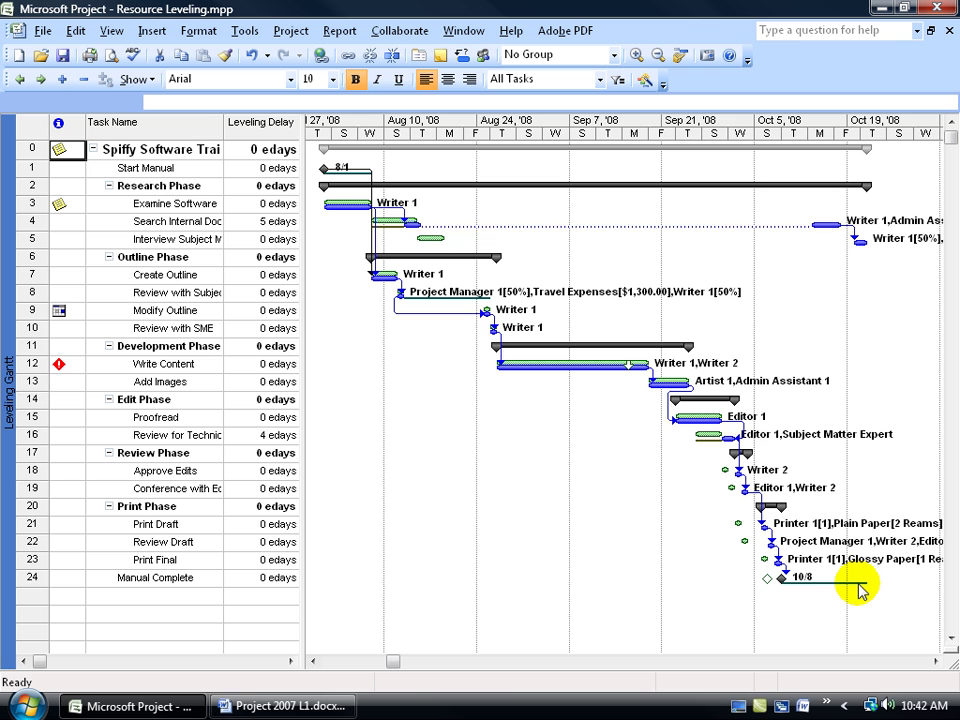
click(293, 33)
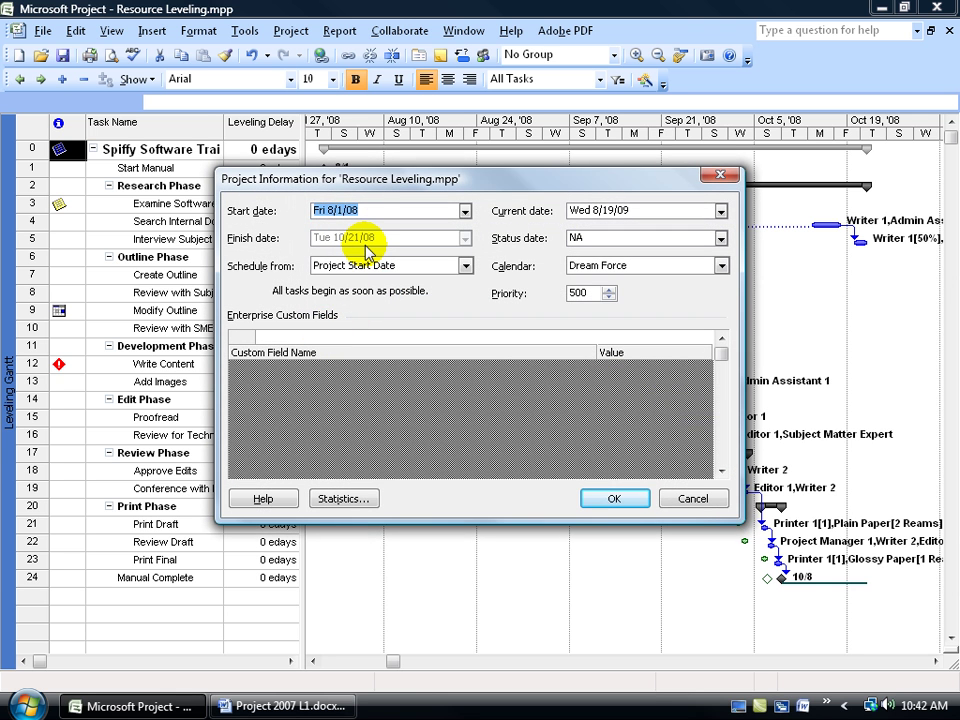
click(692, 498)
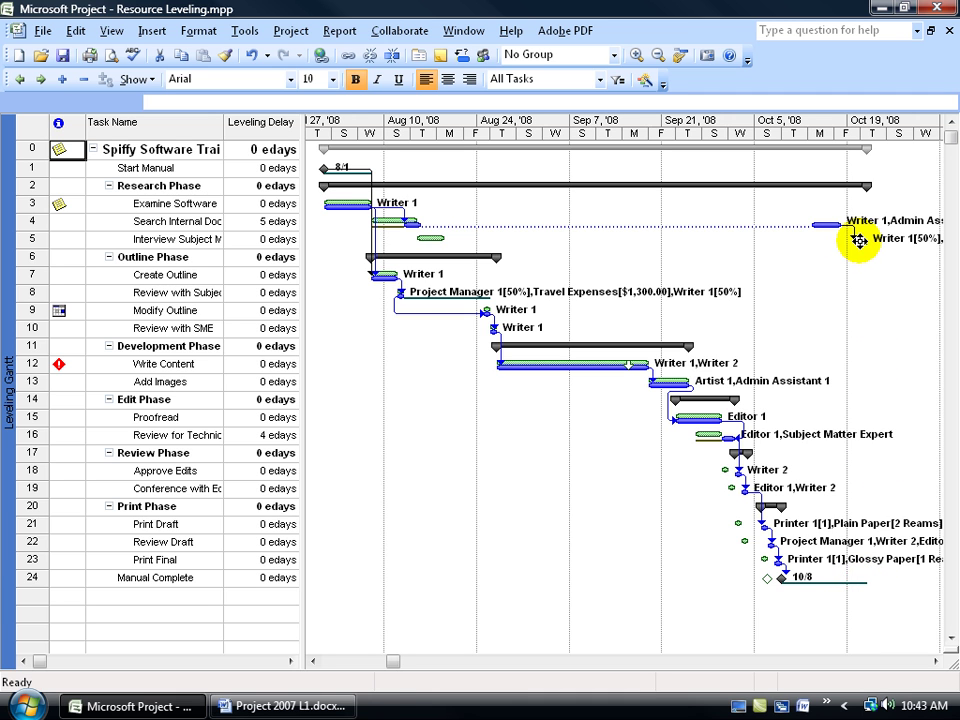
Select Interview Subject Matter Experts and widen the table to show Duration, Start, Finish and Successors.
mouse_move(858, 240)
click(858, 240)
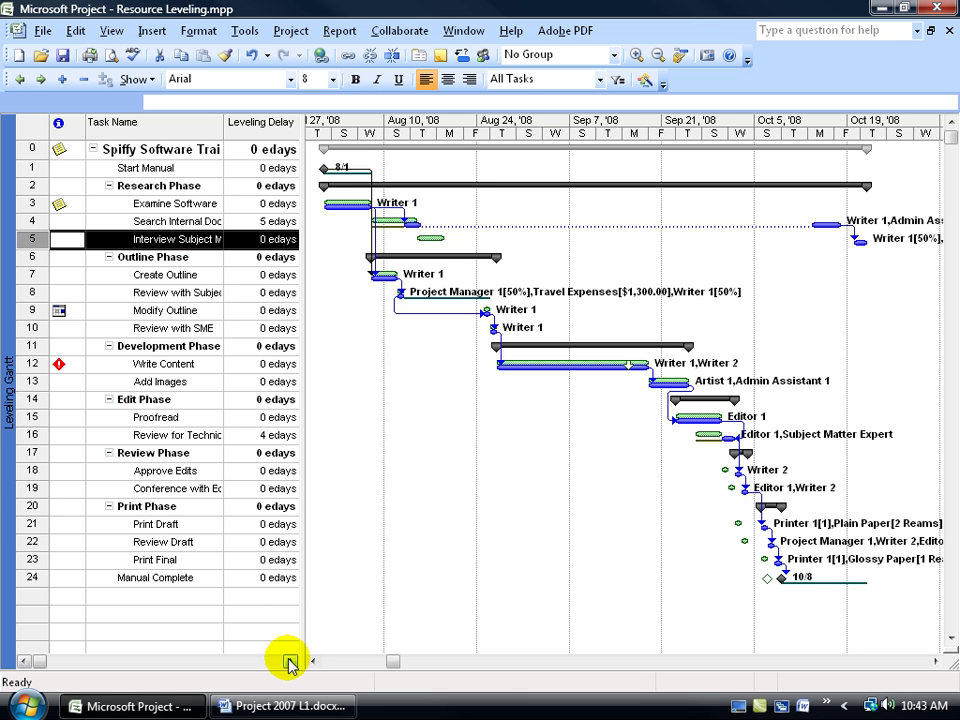
drag(300, 632, 572, 628)
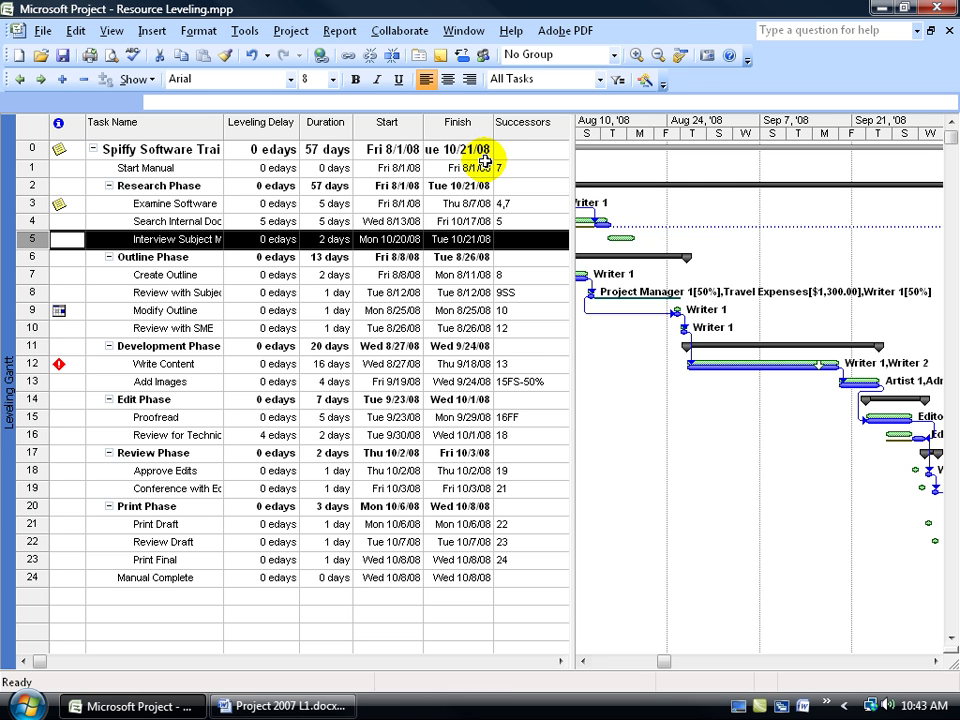
Narrow the table back to task names and Leveling Delay, then undo the Zoom Timescale.
drag(568, 294, 304, 338)
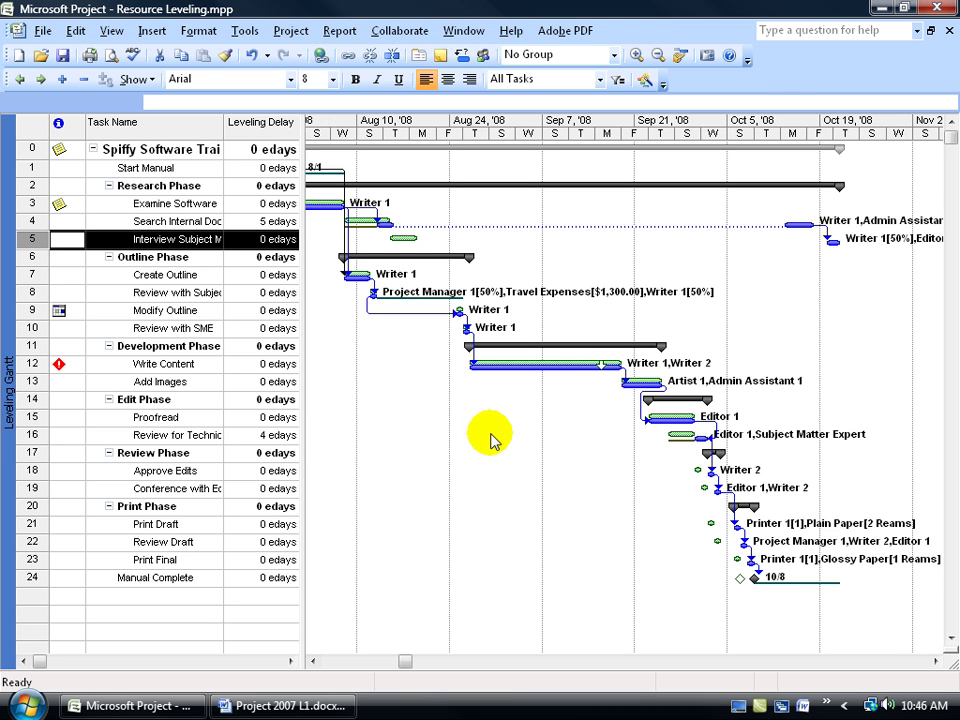
click(251, 63)
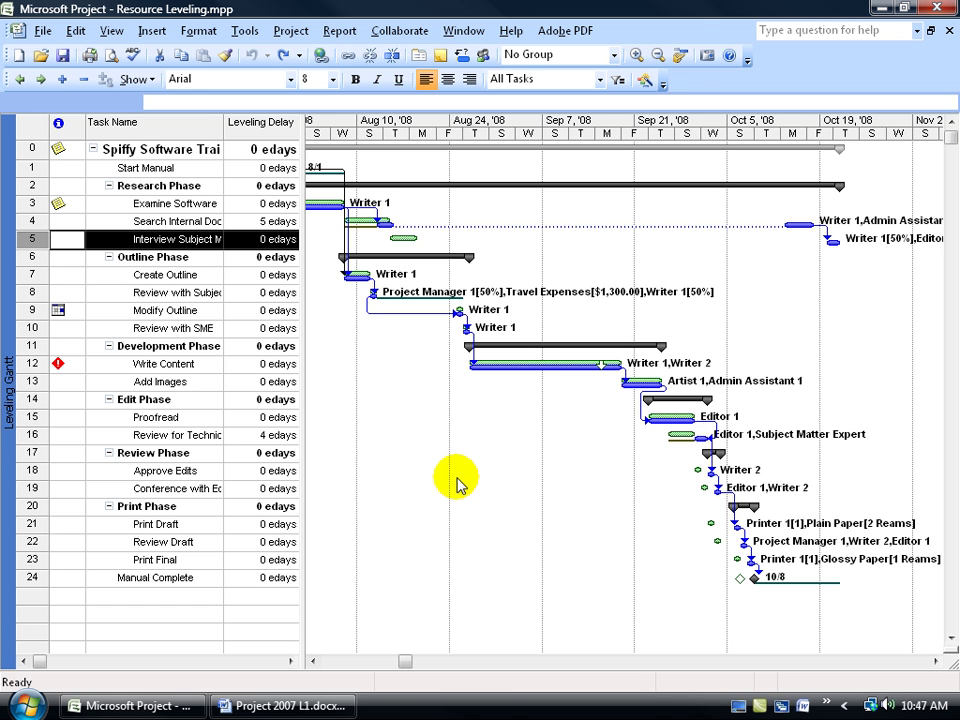
Review the Level Resources settings without changes, then switch to the Resource Sheet view.
click(245, 31)
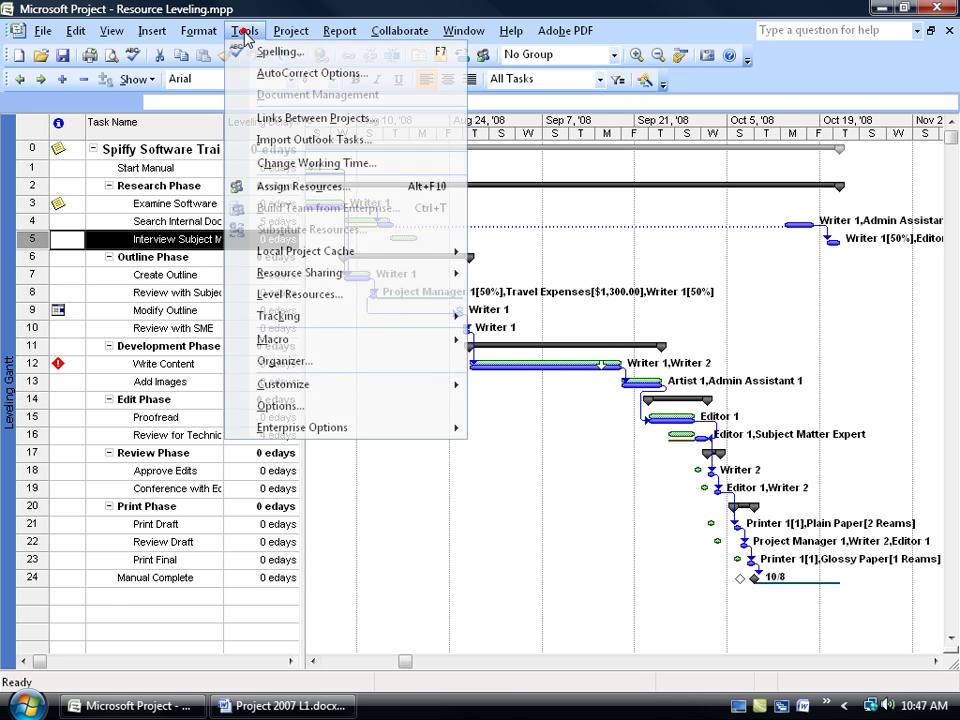
click(283, 294)
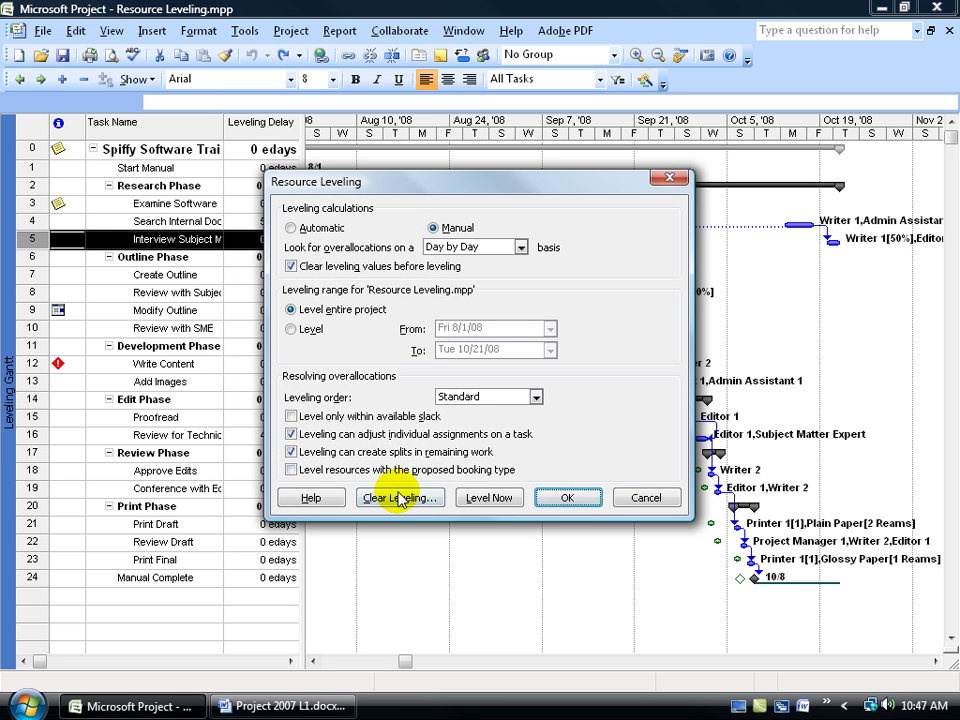
click(555, 500)
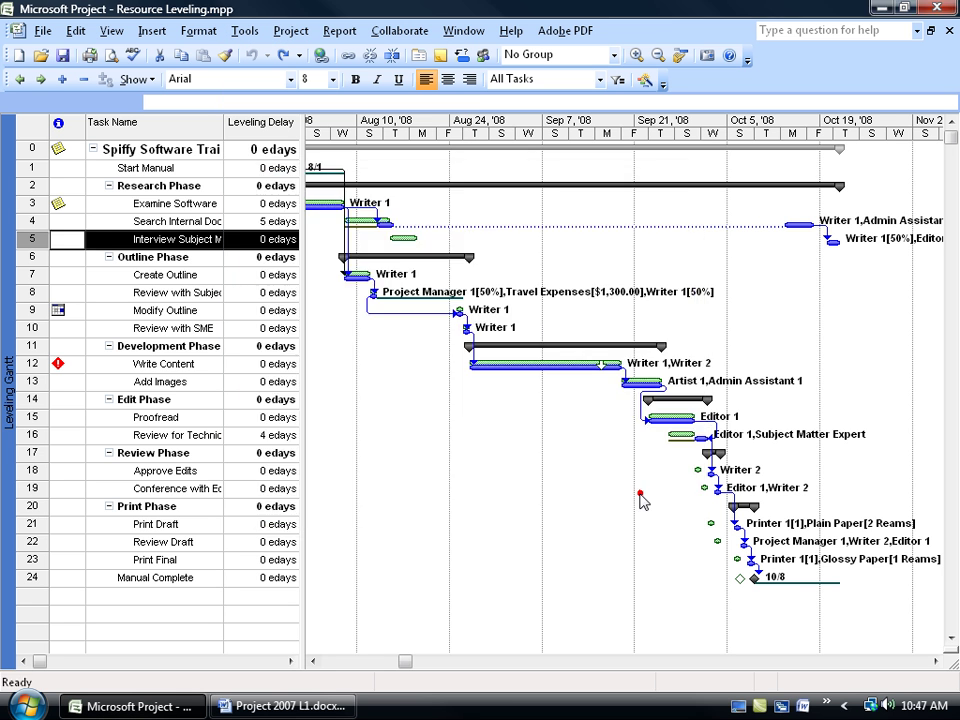
right_click(14, 297)
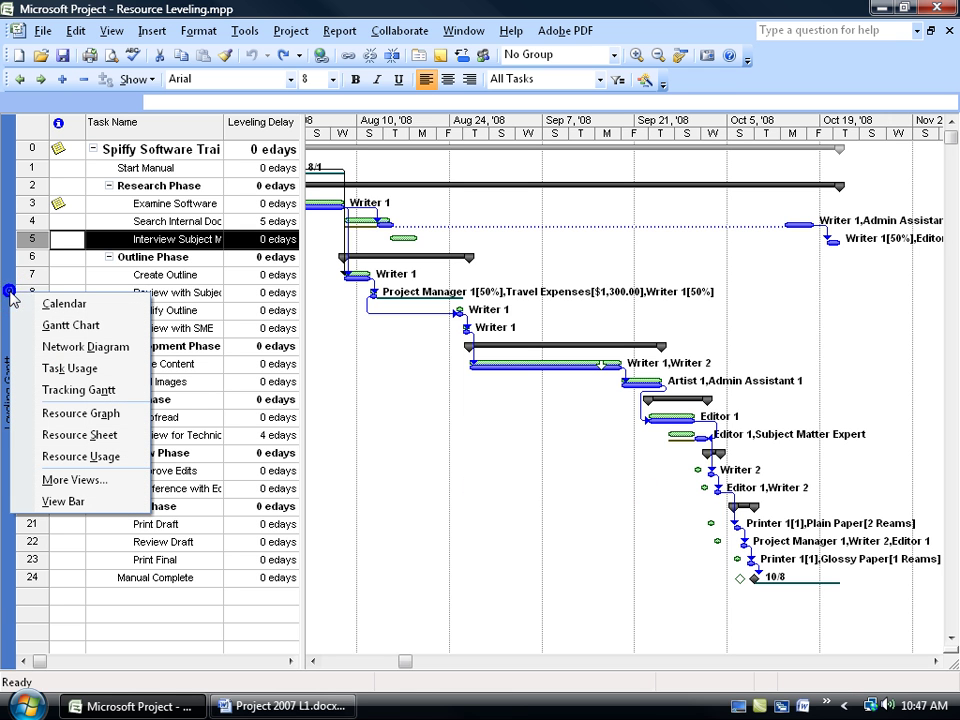
click(50, 433)
Review the Level Resources settings again unchanged, then return to the Gantt Chart view.
click(258, 33)
click(306, 294)
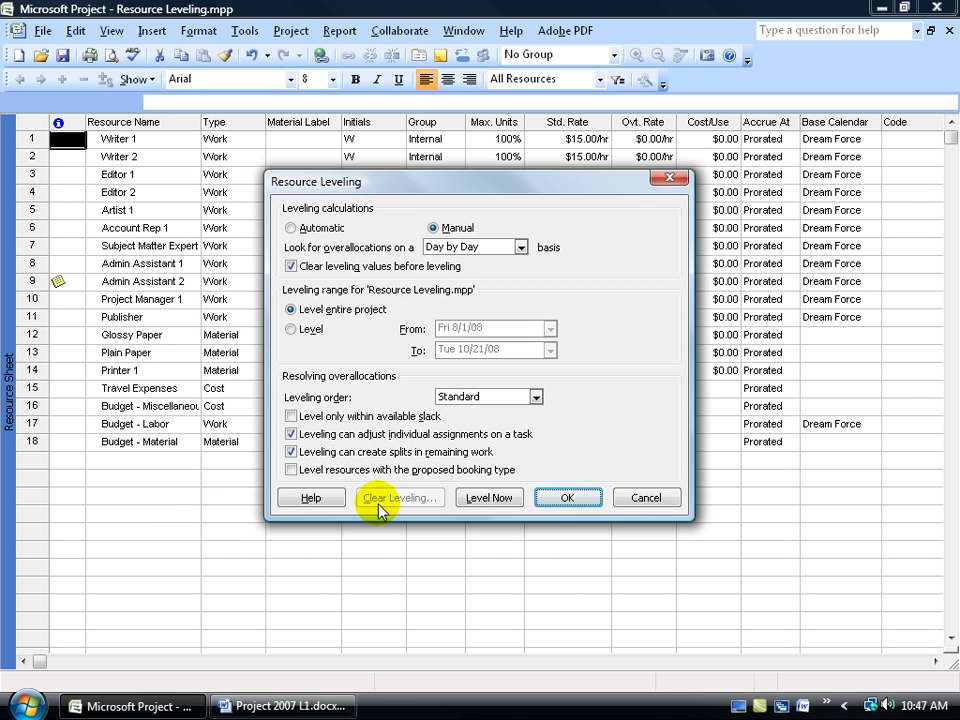
click(643, 498)
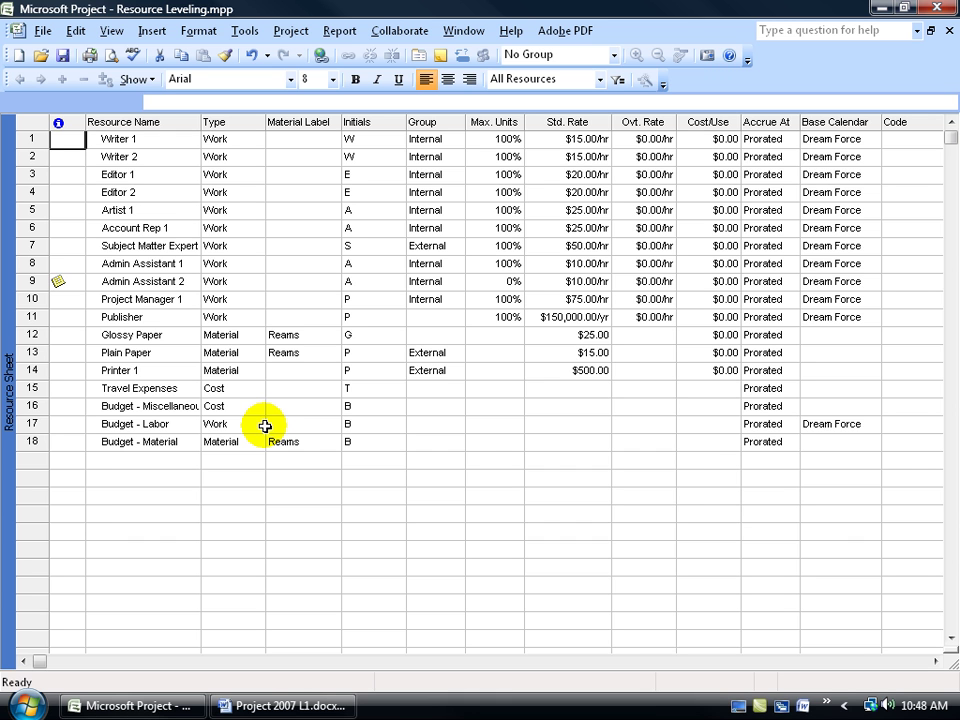
right_click(8, 300)
click(35, 336)
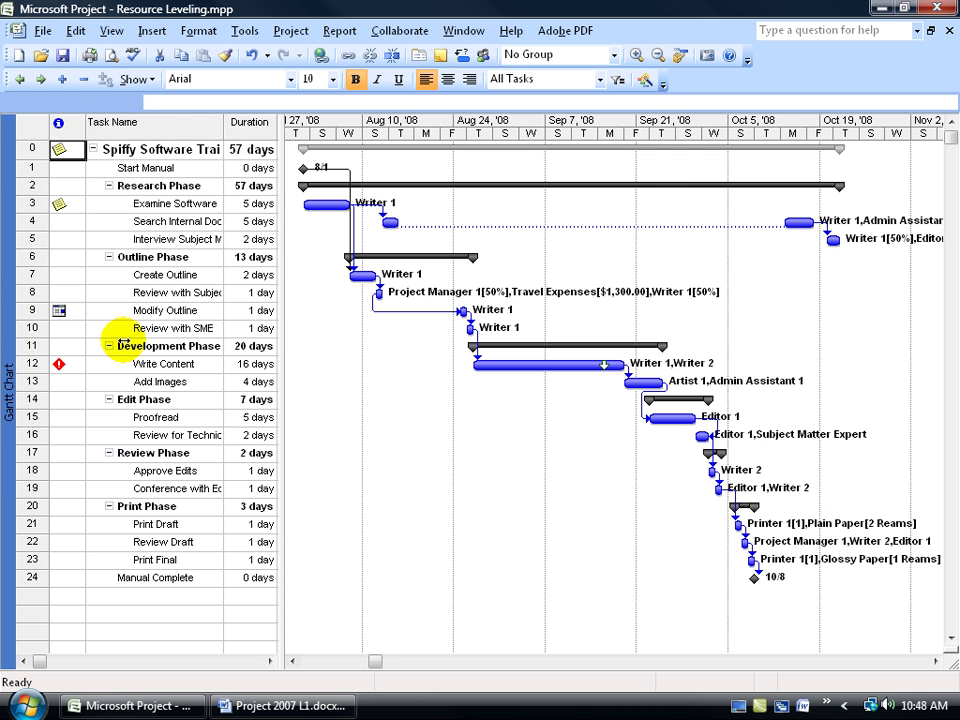
Switch back to the Leveling Gantt view via More Views.
right_click(4, 276)
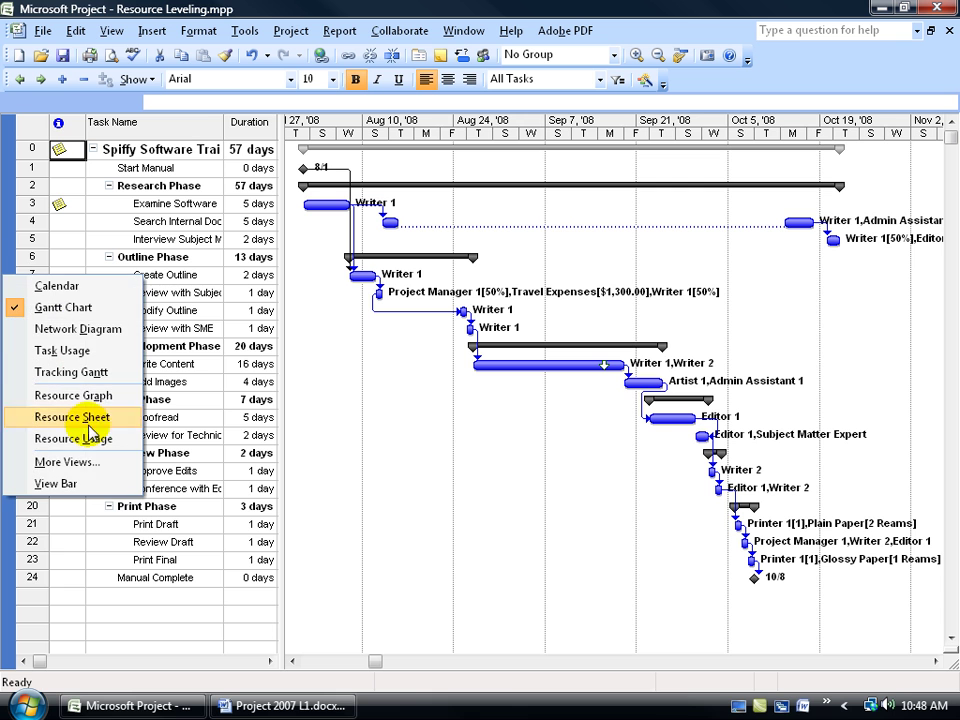
click(82, 463)
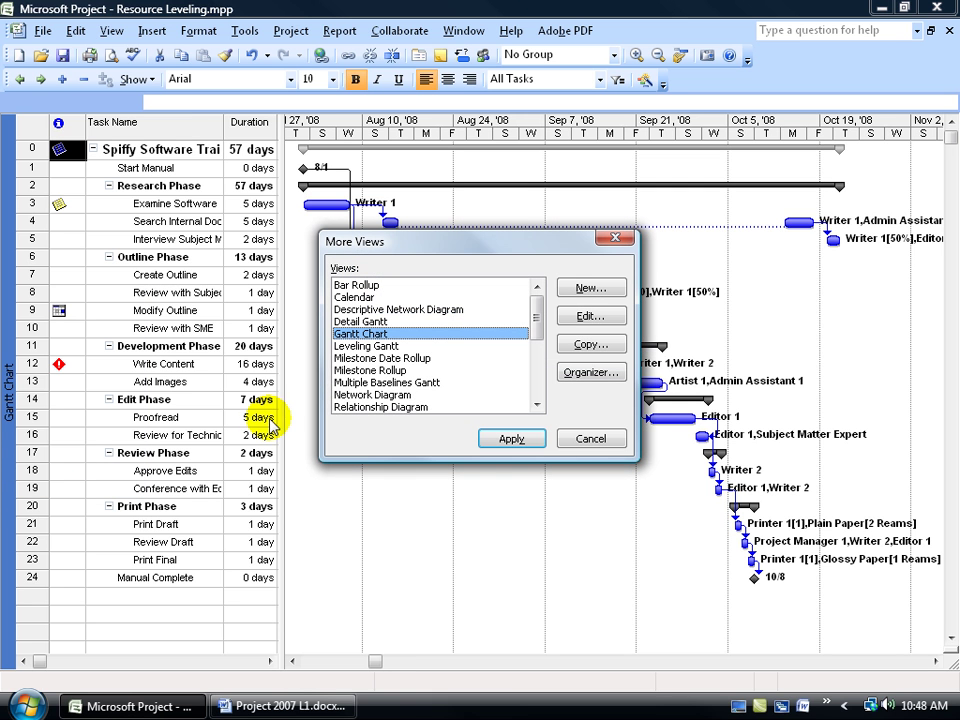
double_click(380, 348)
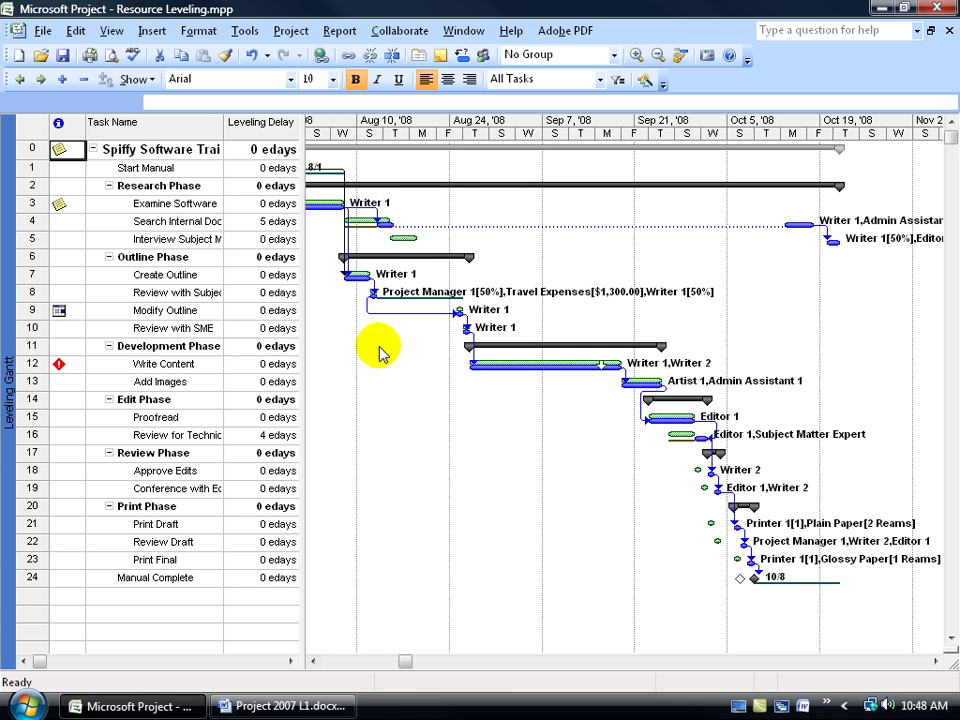
Clear leveling for the entire project so all leveling delays return to 0 edays.
click(243, 30)
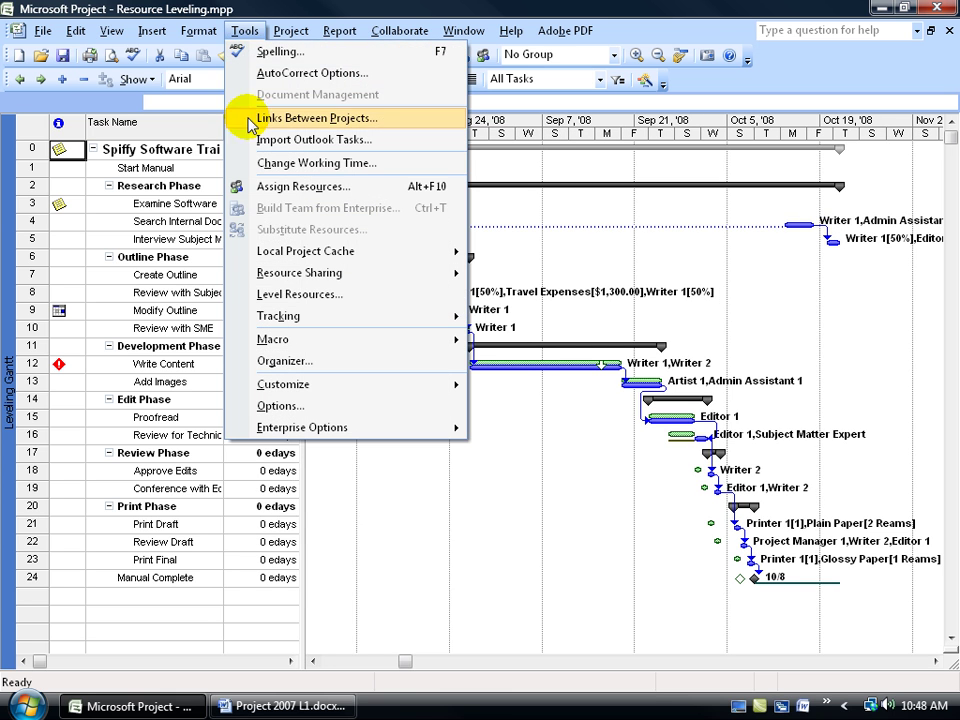
click(298, 294)
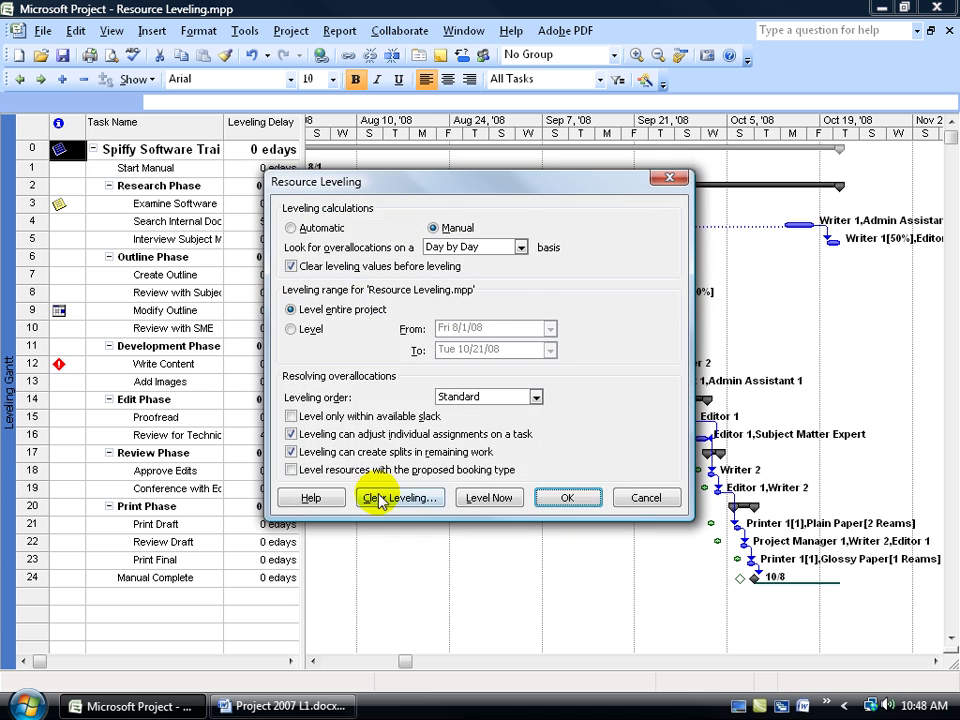
click(383, 498)
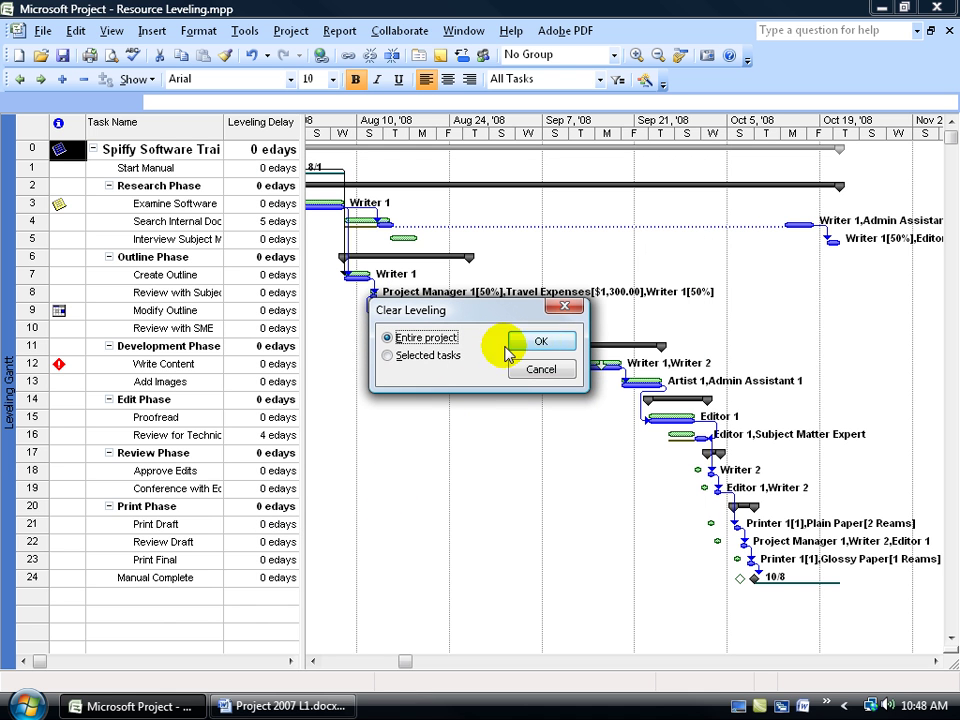
click(541, 343)
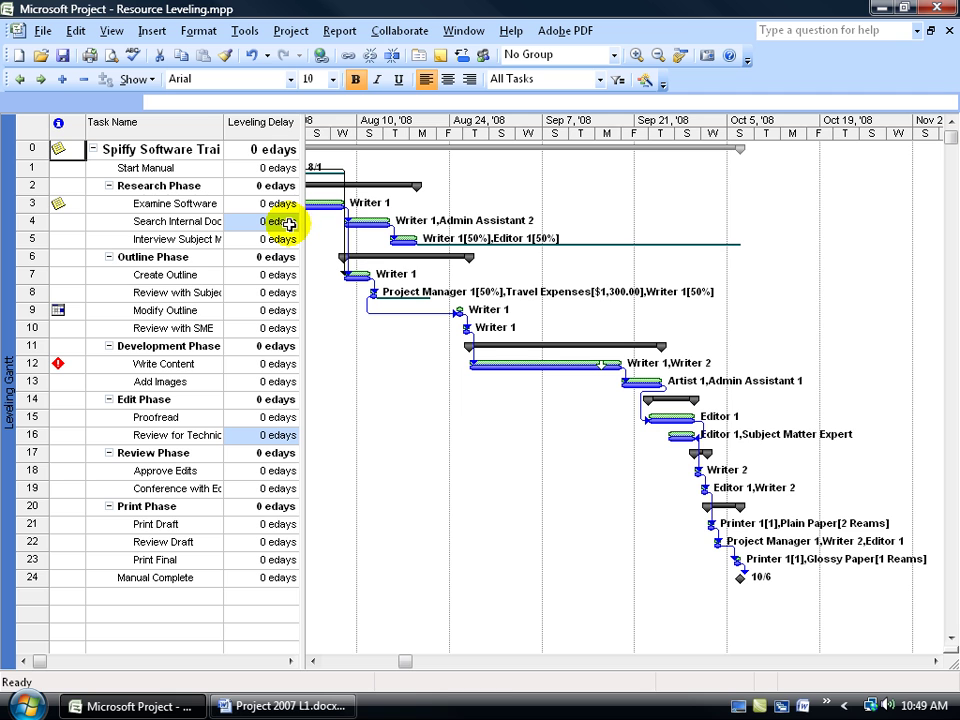
Confirm task 16's leveling delay is cleared and save the project.
ctrl+click(277, 435)
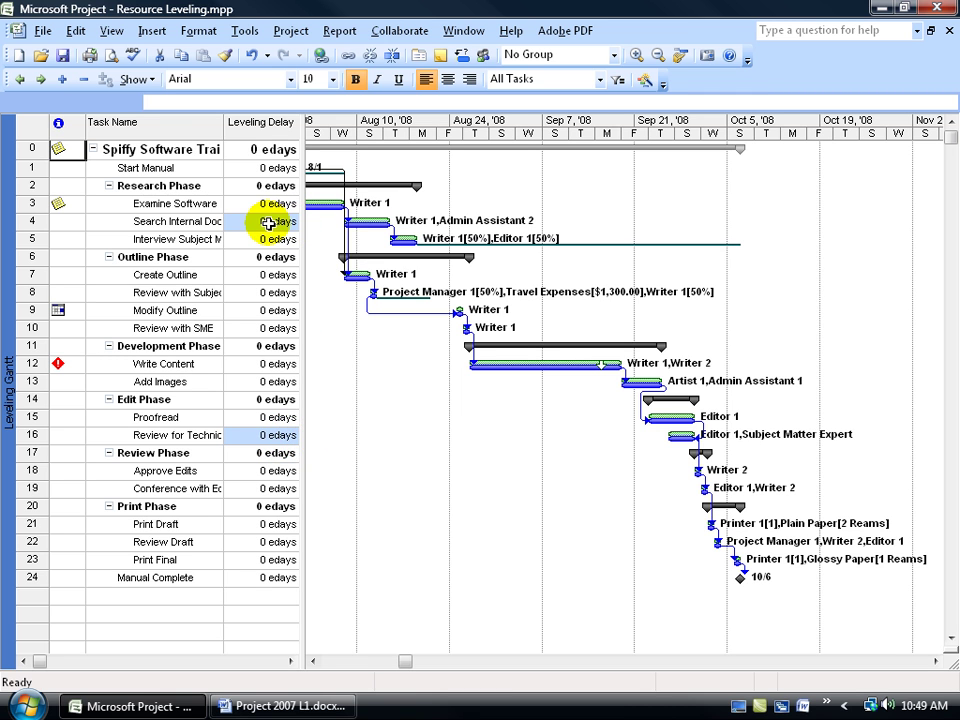
click(62, 55)
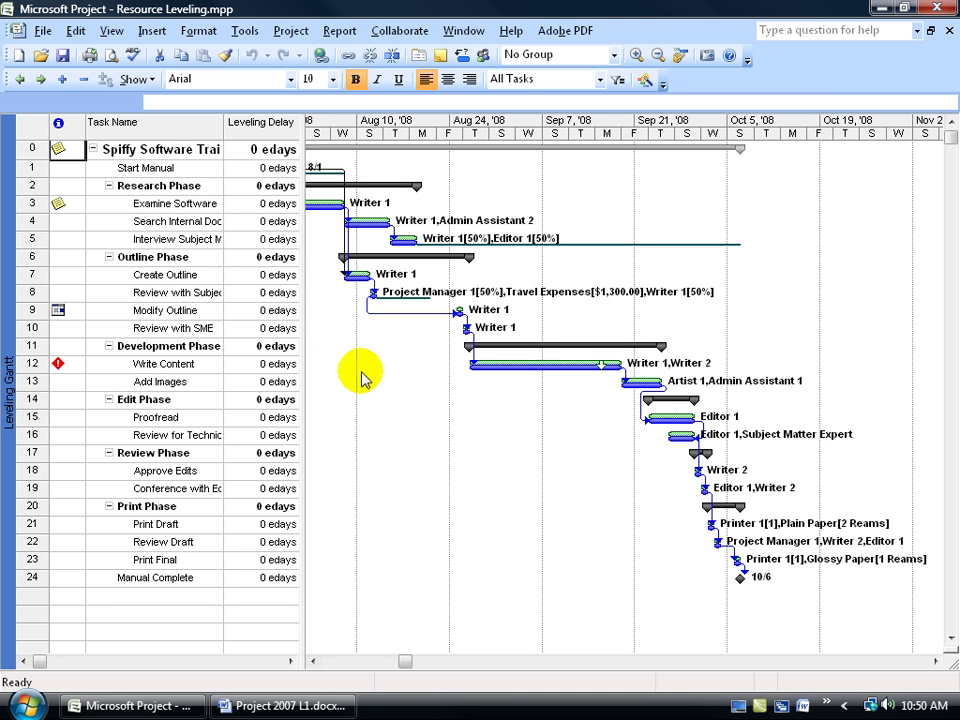
right_click(8, 335)
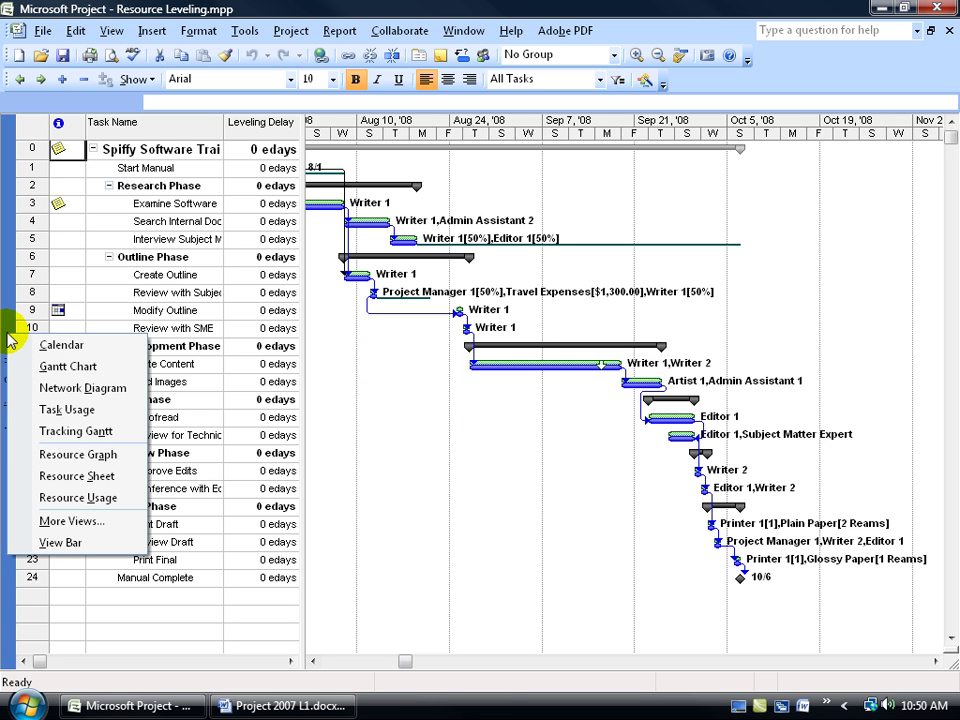
Switch to Resource Usage, showing Writer 1 back at 16h days alongside overallocated Editor 1.
click(70, 497)
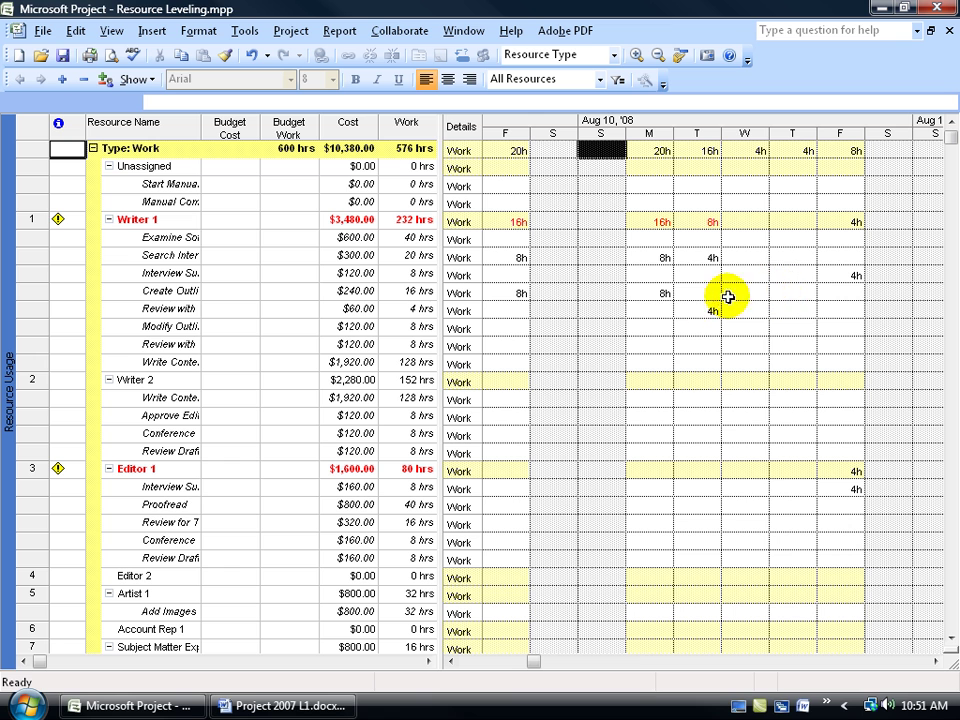
Set Search Internal Documents work to 0h on Friday and 8h on Wednesday for Writer 1.
click(512, 257)
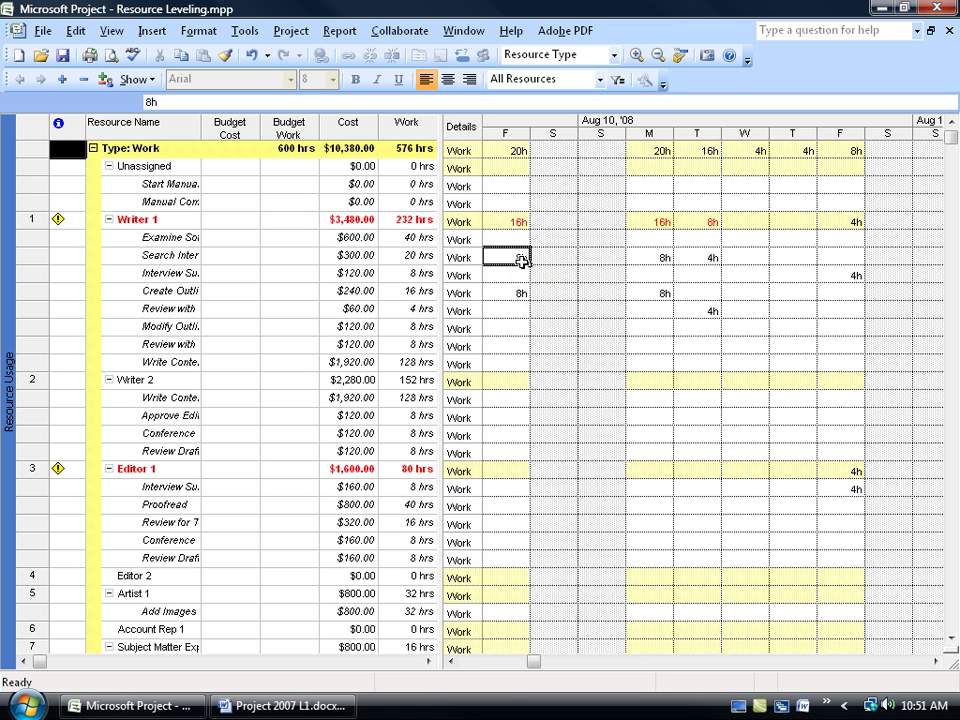
text(0)
key(Return)
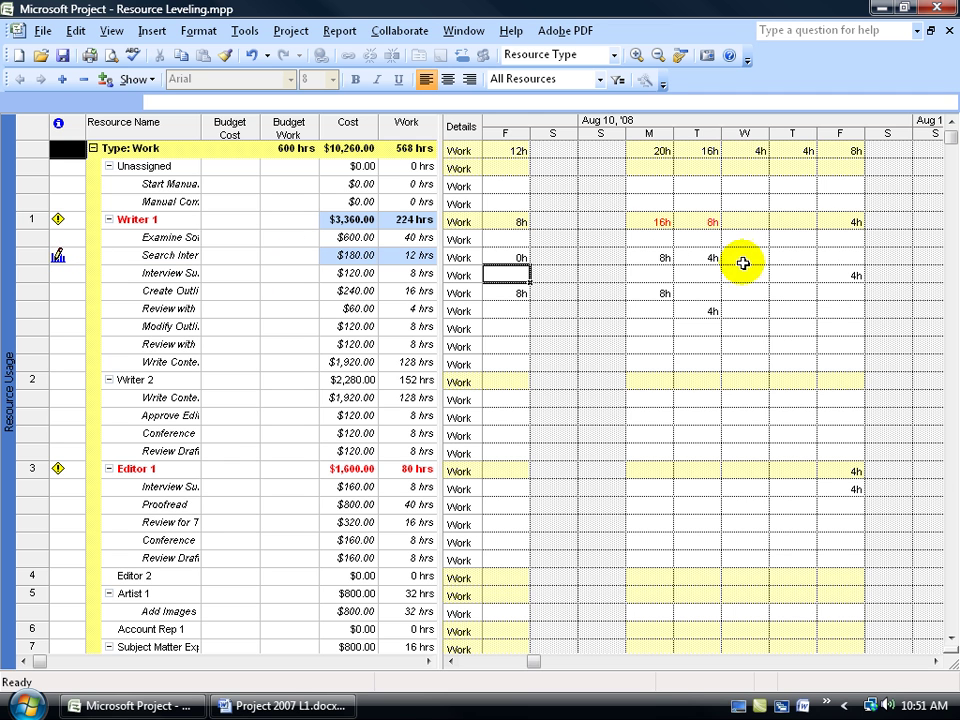
click(742, 258)
text(8)
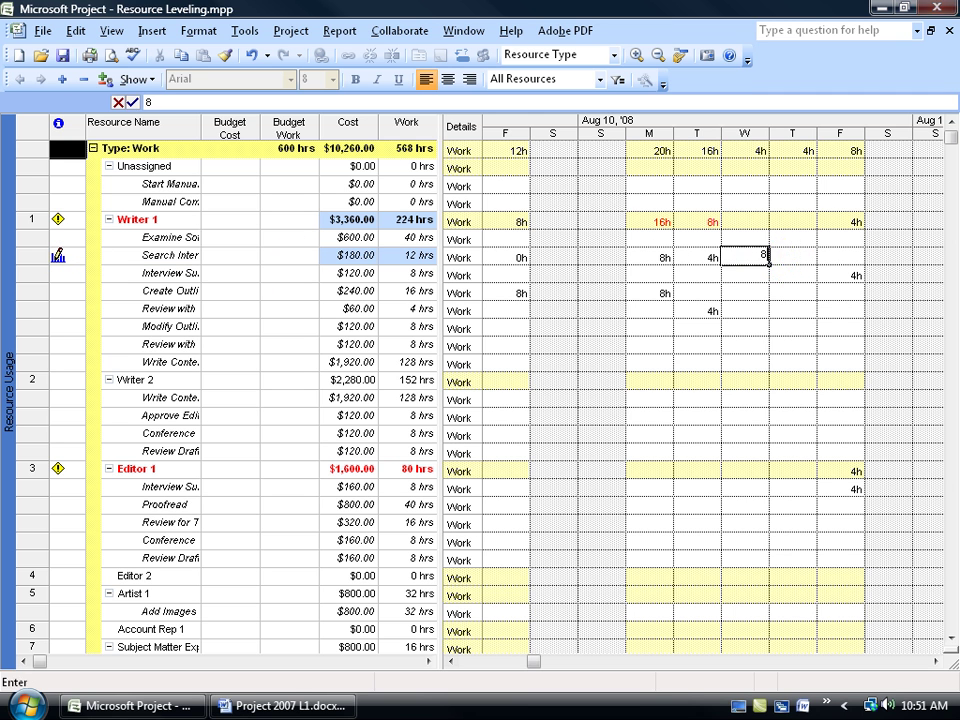
key(Return)
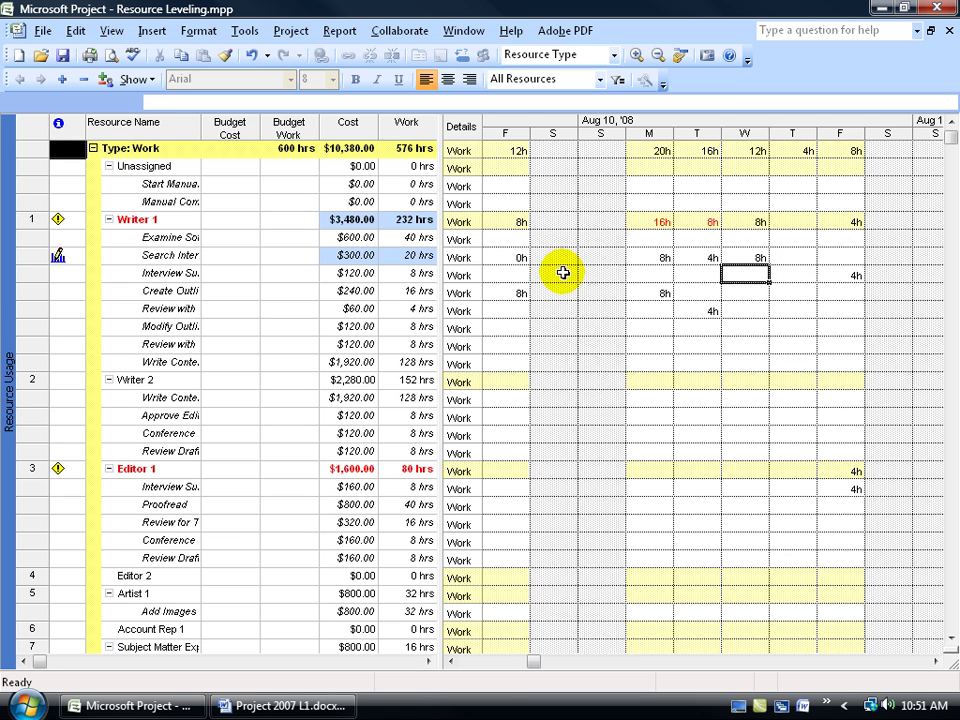